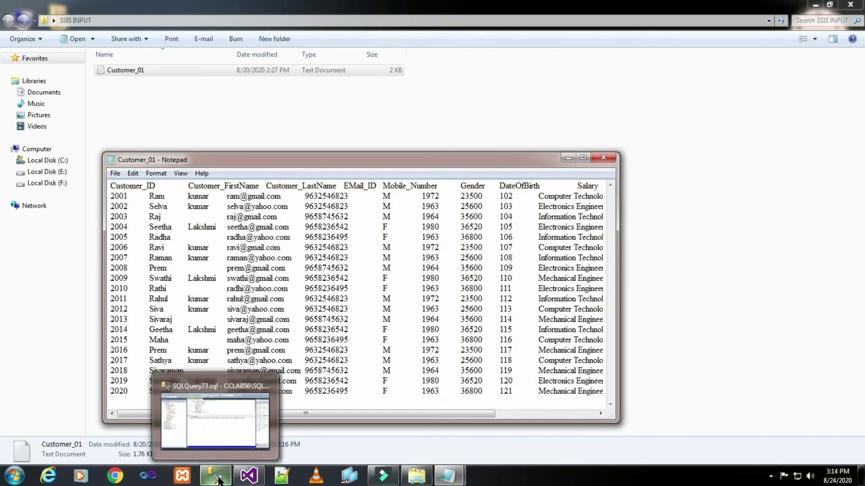
# Switch to SQL Server Management Studio and run the SELECT TOP 1000 query on the TRAINER.dbo.Customer_01 table
pyautogui.click(182, 363)
pyautogui.click(399, 166)
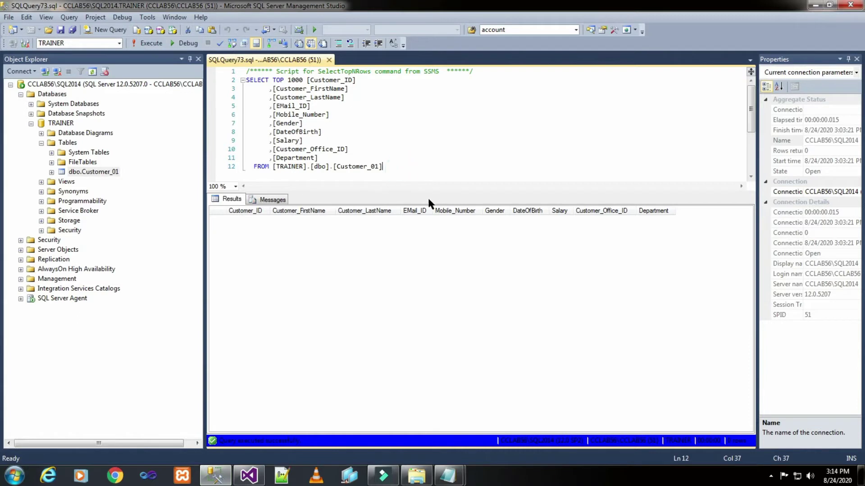
pyautogui.click(153, 43)
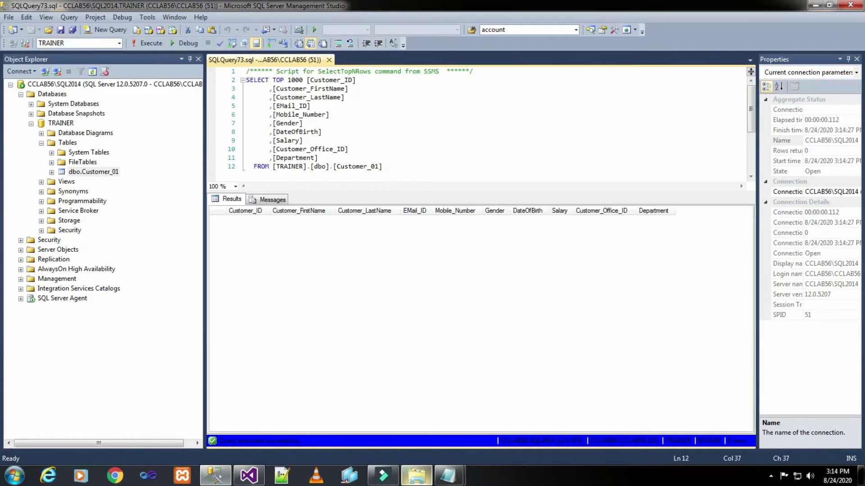
# In the Test Notepad file, copy the title line InsertTextDataToSQLTableUsingOLEDBCommandTransformation
pyautogui.moveTo(448, 476)
pyautogui.click(409, 401)
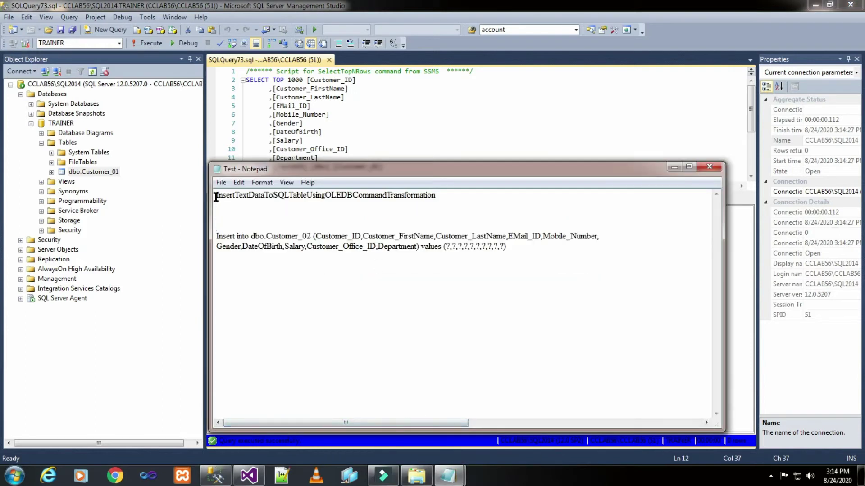
pyautogui.moveTo(215, 197); pyautogui.dragTo(305, 198)
pyautogui.click(286, 215)
pyautogui.moveTo(325, 198); pyautogui.dragTo(440, 198)
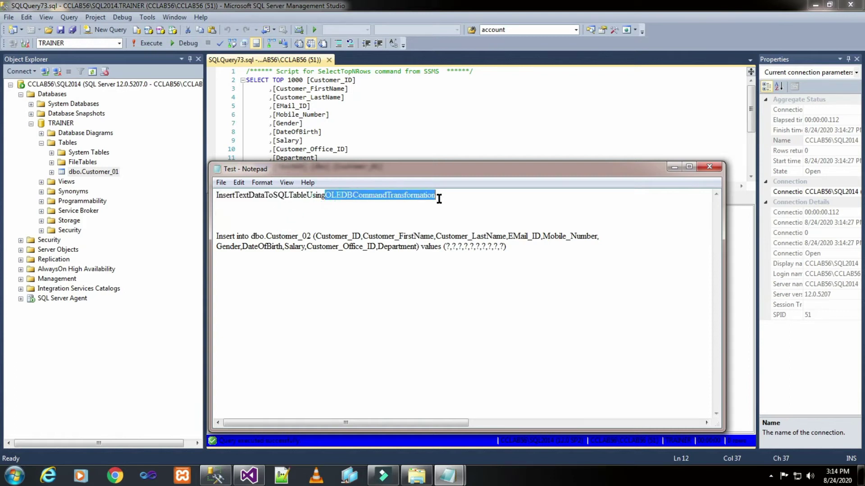
pyautogui.click(440, 199)
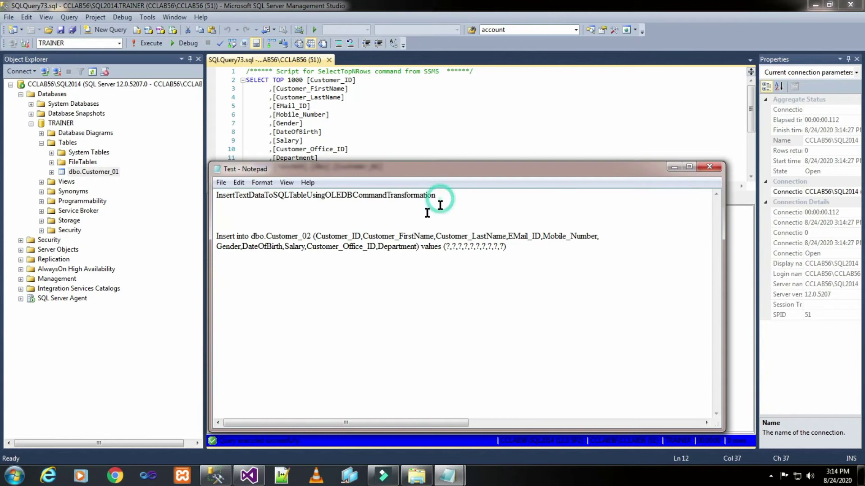
pyautogui.doubleClick(214, 199)
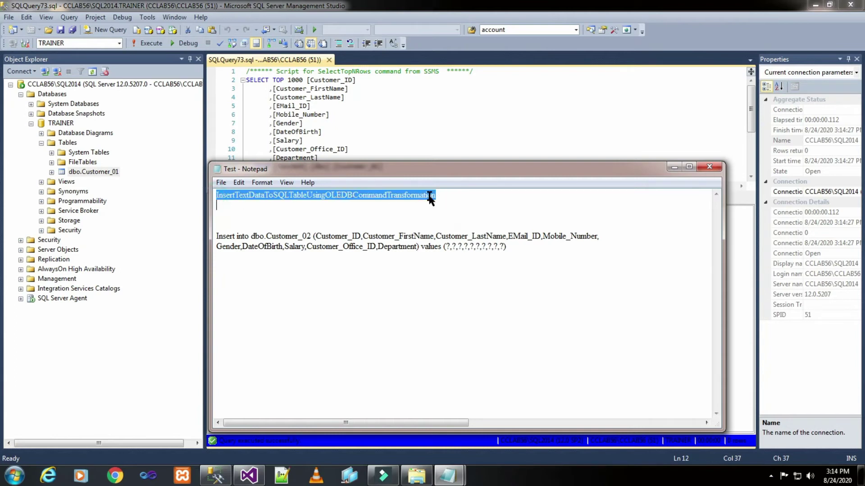
pyautogui.rightClick(429, 199)
pyautogui.click(448, 232)
# Switch to Visual Studio, create a new SSIS package and rename it InsertTextDataToSQLTableUsingOLEDBCommandTransformation
pyautogui.click(249, 478)
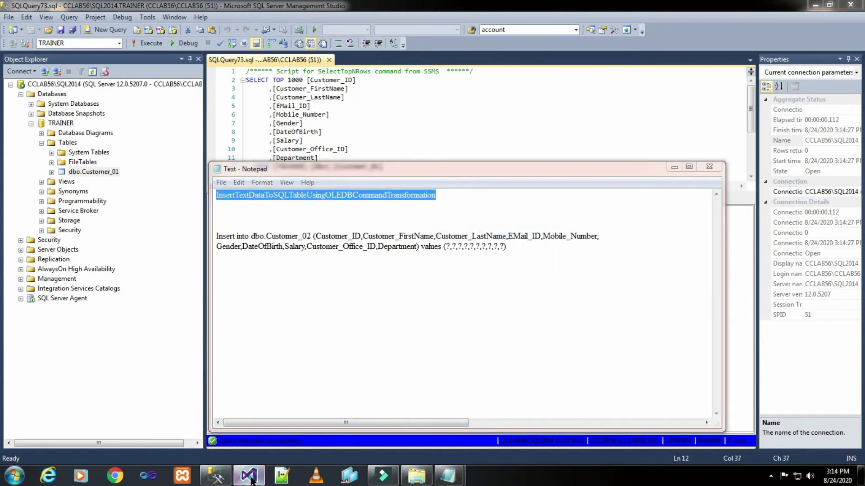
pyautogui.rightClick(696, 131)
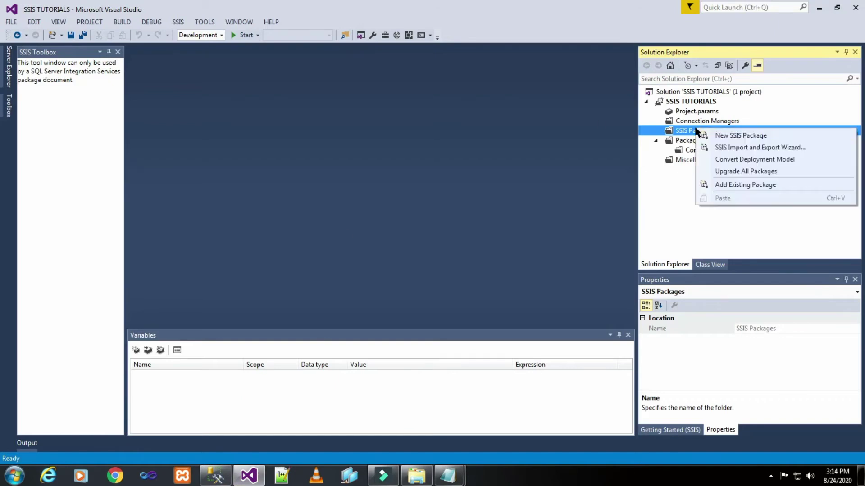
pyautogui.click(714, 135)
pyautogui.click(711, 141)
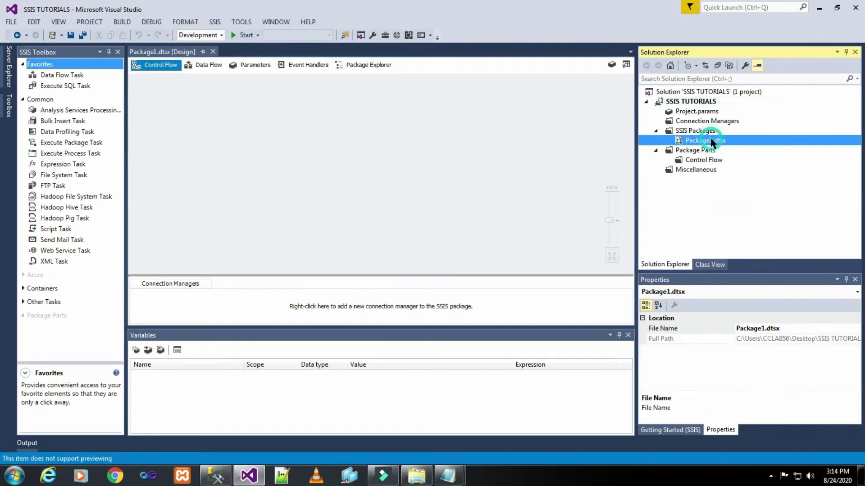
pyautogui.rightClick(711, 141)
pyautogui.click(594, 307)
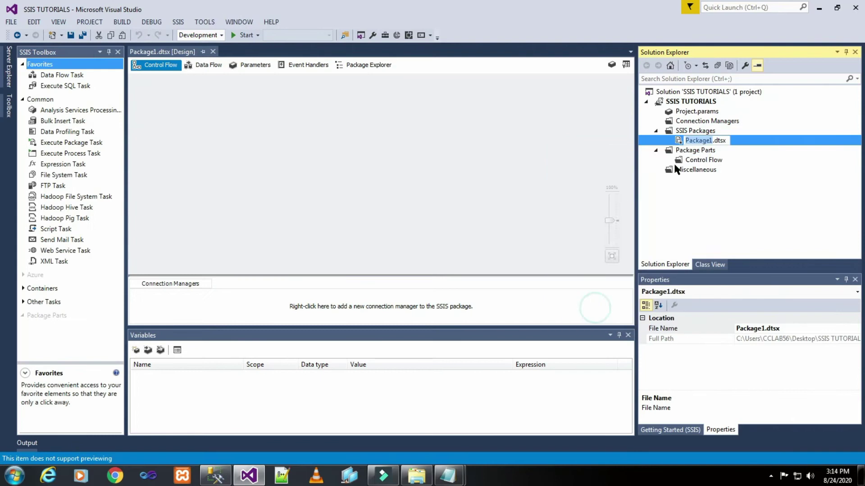
pyautogui.rightClick(697, 143)
pyautogui.click(724, 173)
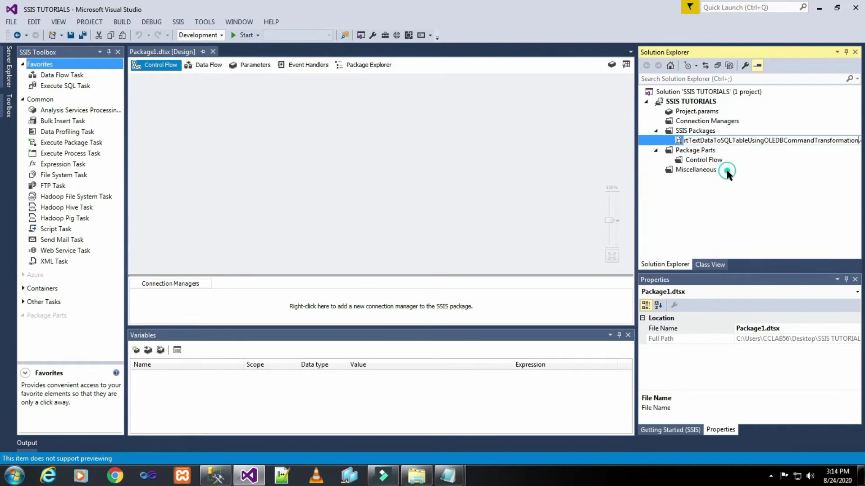
pyautogui.click(265, 165)
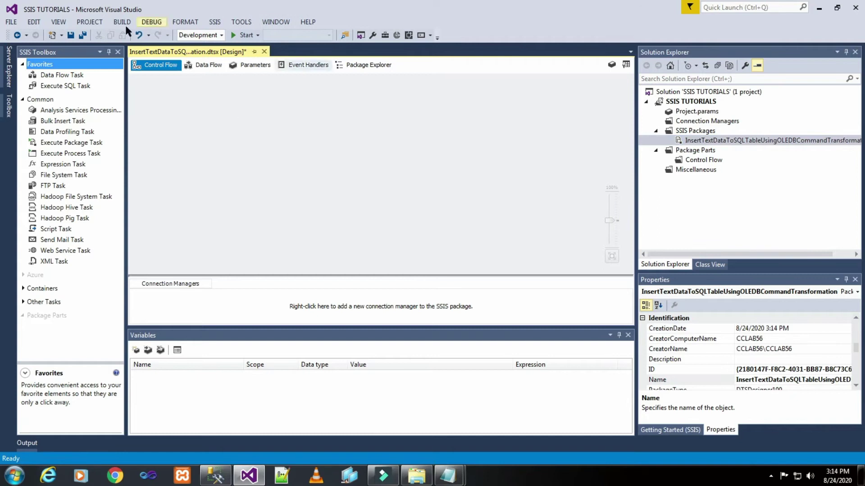
# Add a Data Flow Task to the package's control flow and open its data flow design
pyautogui.click(72, 79)
pyautogui.moveTo(72, 81); pyautogui.dragTo(249, 123)
pyautogui.click(445, 101)
pyautogui.doubleClick(307, 132)
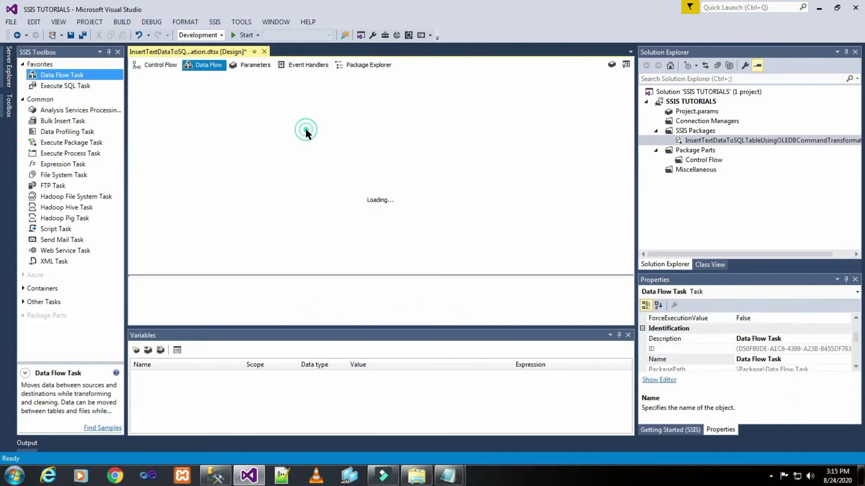
# Add a Flat File Source from Other Sources to the data flow
pyautogui.click(30, 100)
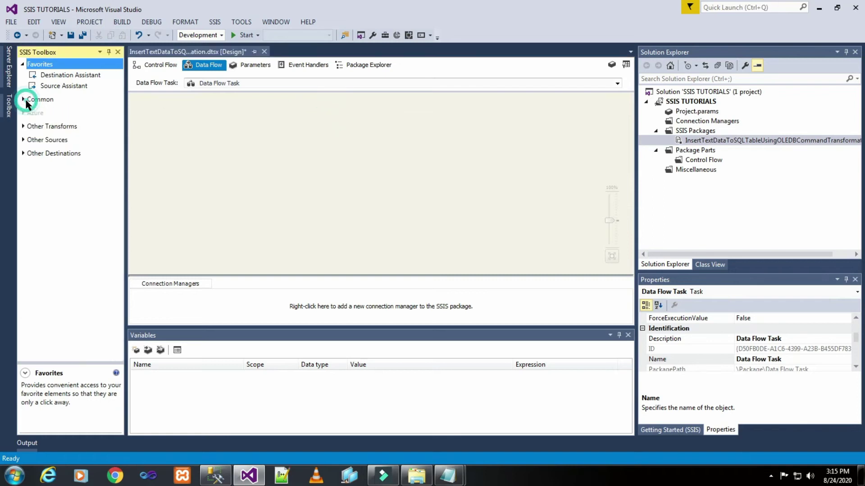
pyautogui.click(22, 141)
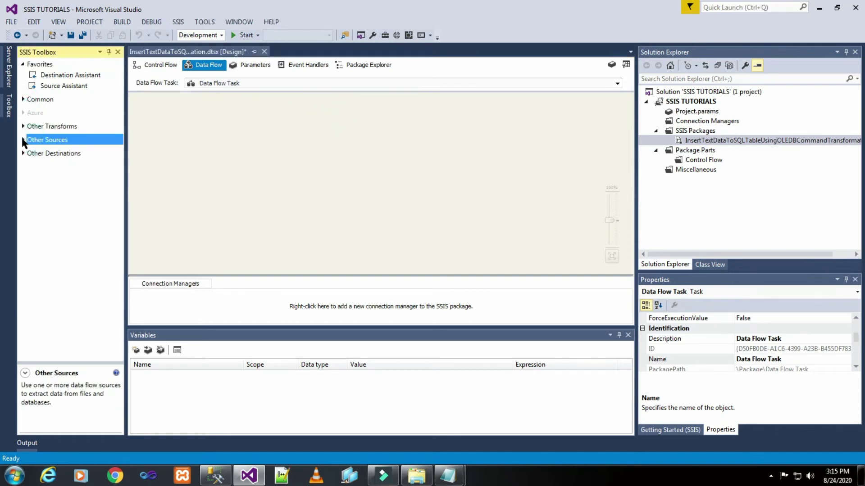
pyautogui.click(22, 140)
pyautogui.click(60, 185)
pyautogui.moveTo(60, 185); pyautogui.dragTo(300, 131)
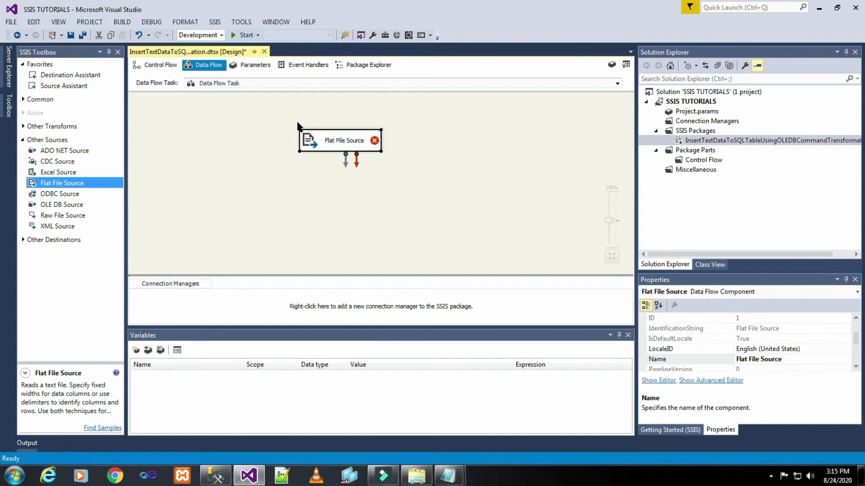
# Create a new flat file connection manager for the source using the Customer_01 text file in SSIS INPUT, and load its columns
pyautogui.doubleClick(349, 141)
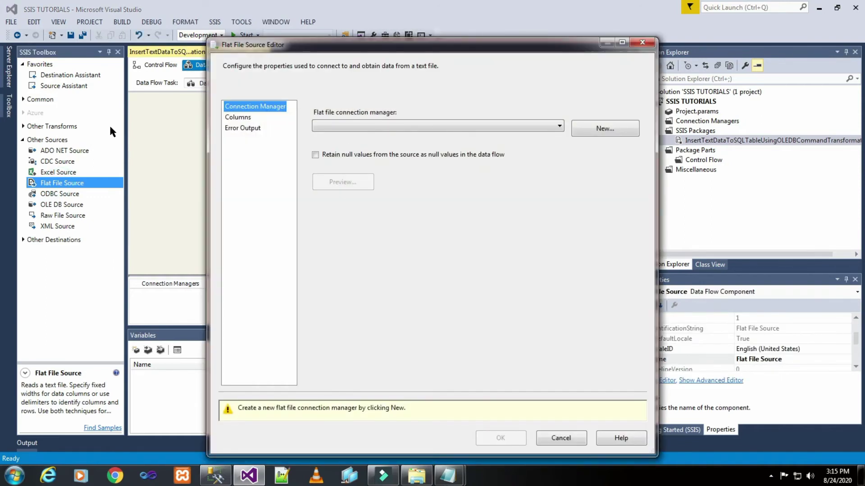
pyautogui.click(605, 129)
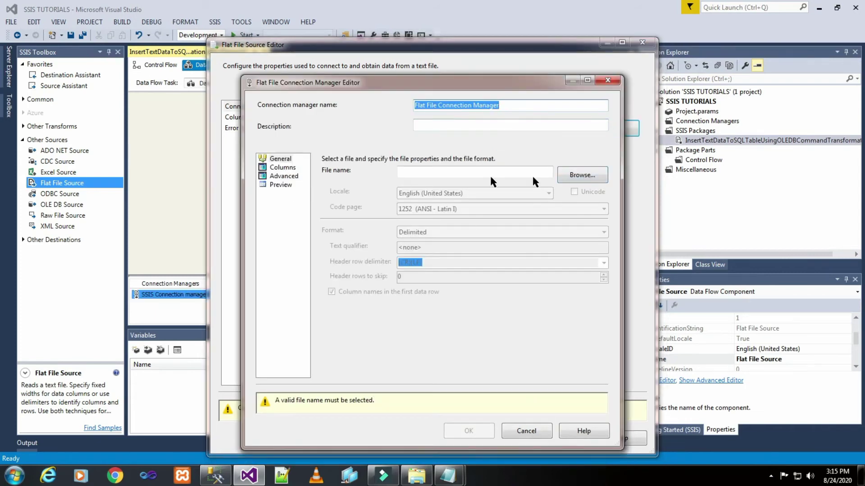
pyautogui.click(562, 176)
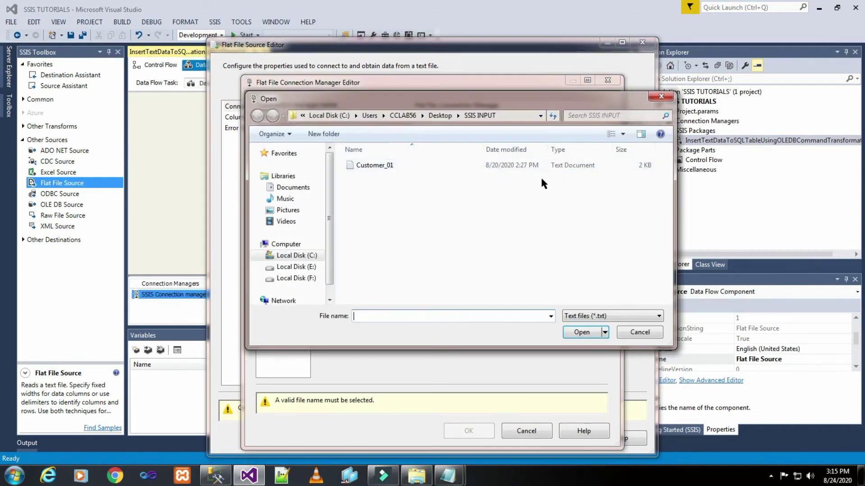
pyautogui.doubleClick(382, 165)
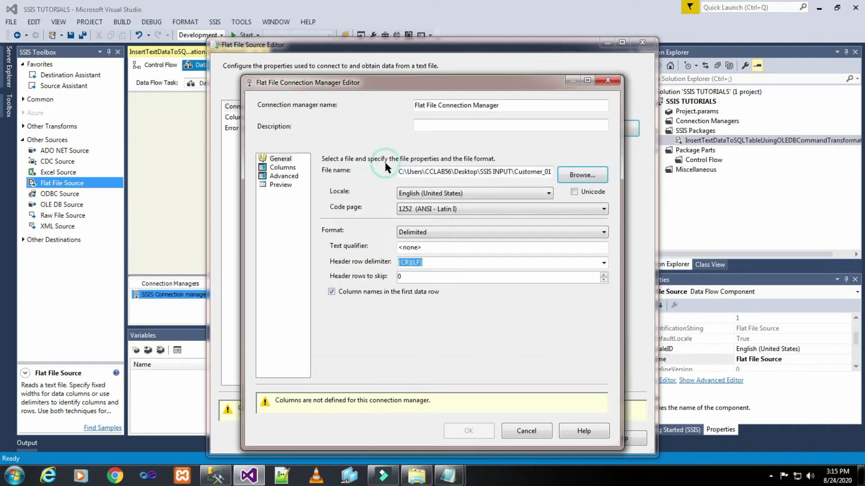
pyautogui.click(290, 168)
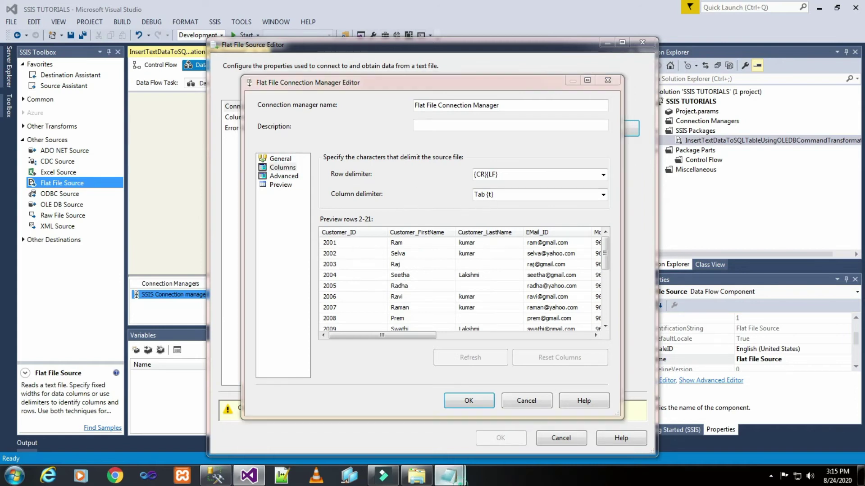
# Check the spacing between column values in the Customer_01 Notepad file against the connection's tab column delimiter
pyautogui.moveTo(448, 476)
pyautogui.click(505, 412)
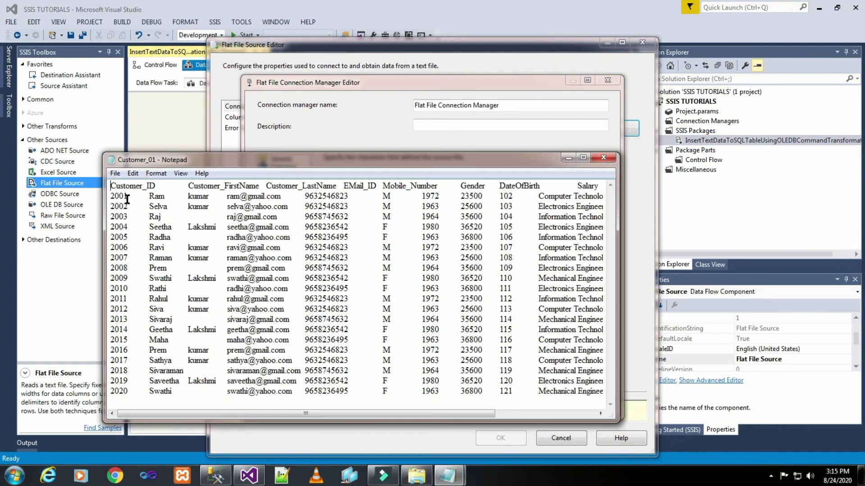
pyautogui.moveTo(128, 199); pyautogui.dragTo(141, 199)
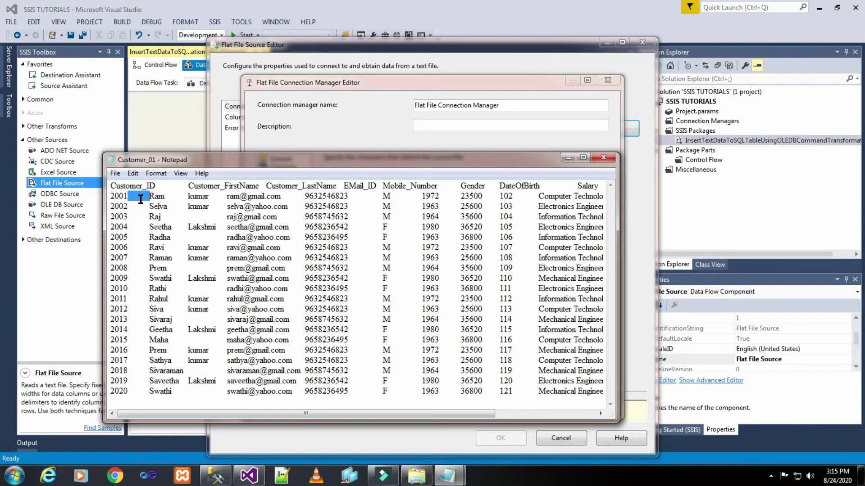
pyautogui.click(568, 157)
# Examine the advanced properties of the Salary, Customer_Office_ID and Customer_ID columns in the flat file connection
pyautogui.click(284, 176)
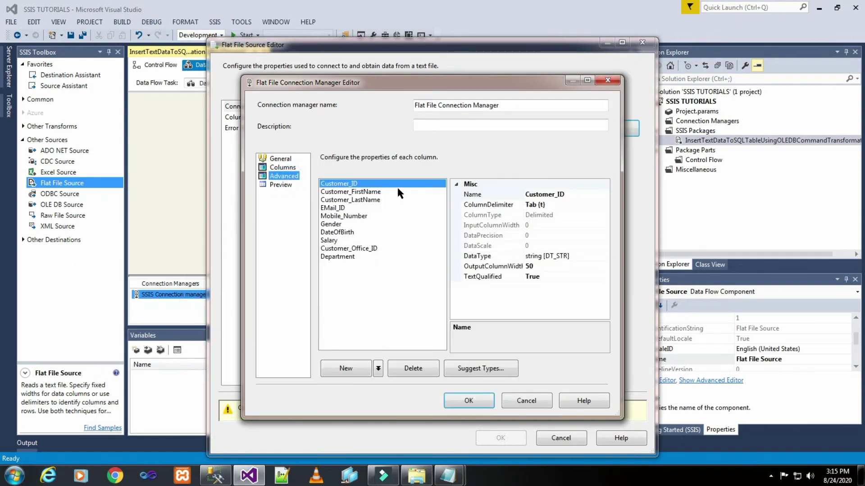
pyautogui.click(332, 242)
pyautogui.click(333, 249)
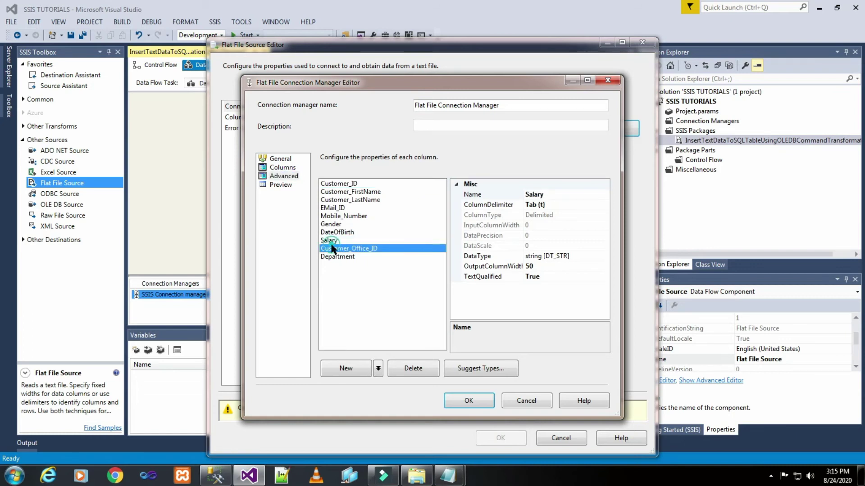
pyautogui.click(337, 184)
# Switch to SQL Server Management Studio and check the dbo.Customer_01 data types of Customer_ID, Salary and Customer_Office_ID
pyautogui.click(215, 476)
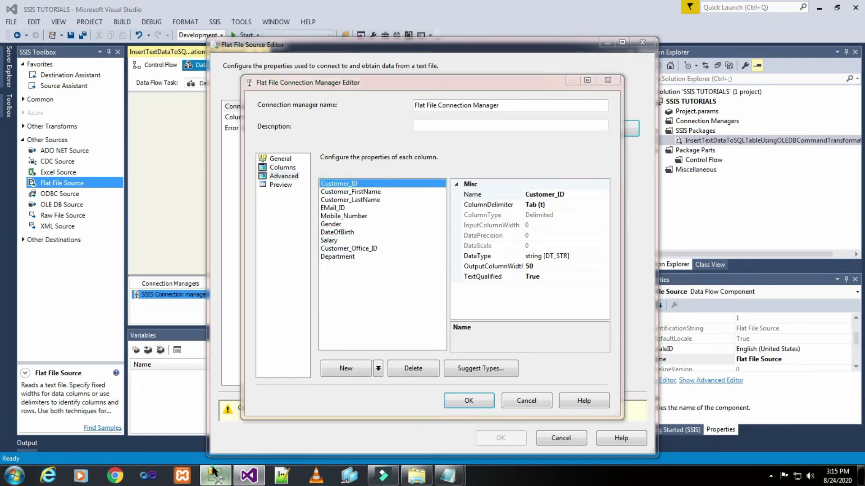
pyautogui.click(52, 172)
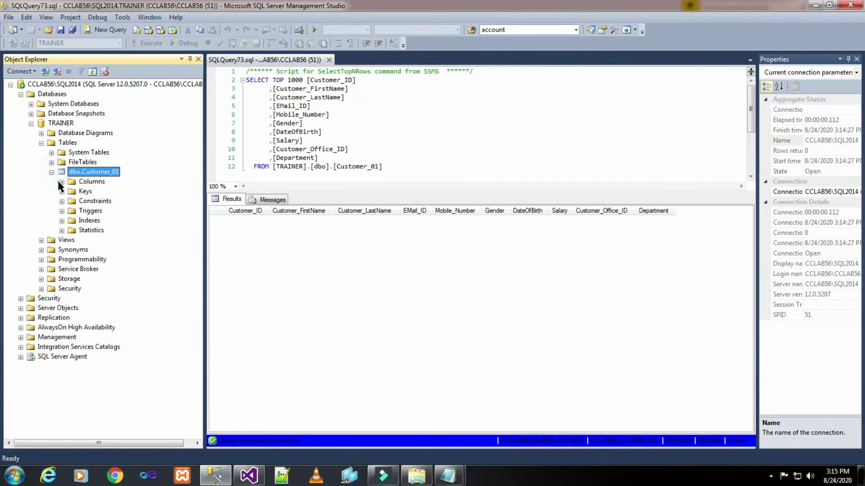
pyautogui.click(61, 182)
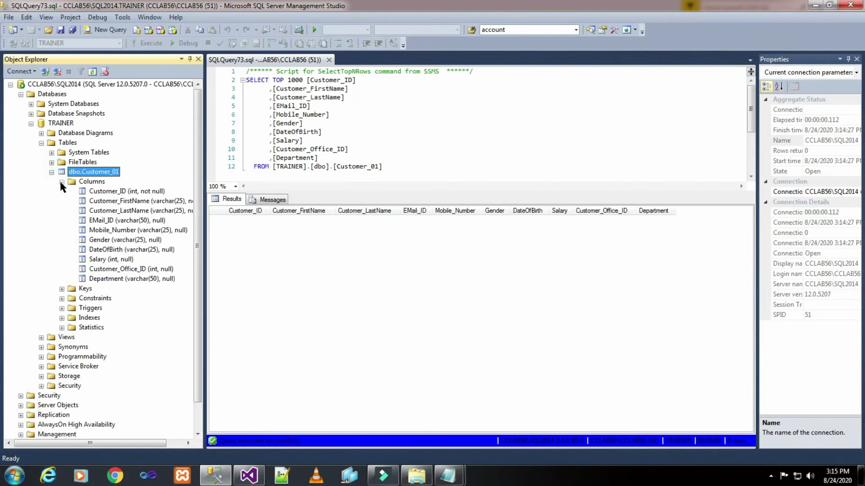
pyautogui.click(127, 191)
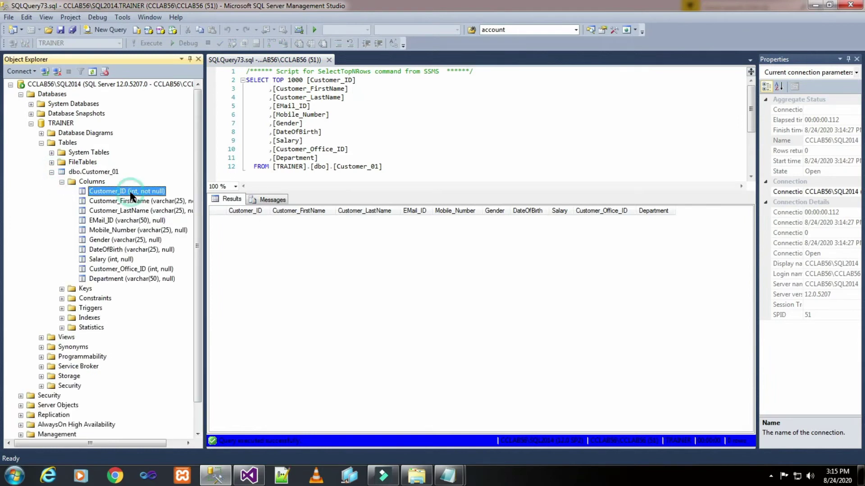
pyautogui.click(124, 261)
pyautogui.click(152, 270)
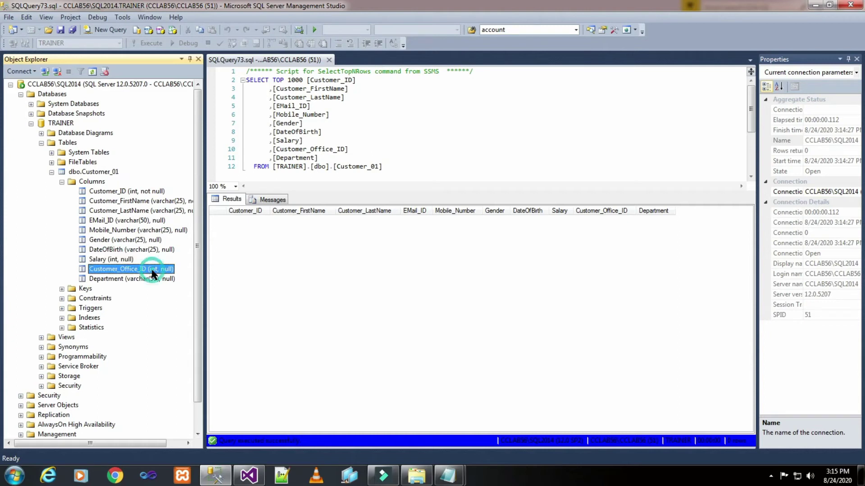
# Return to Visual Studio and set the Customer_ID column's data type to four-byte signed integer [DT_I4]
pyautogui.click(249, 475)
pyautogui.click(579, 258)
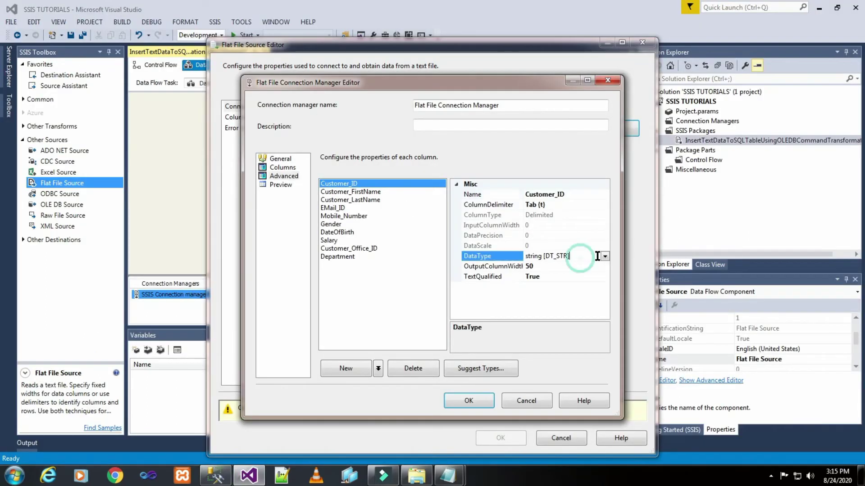
pyautogui.click(604, 256)
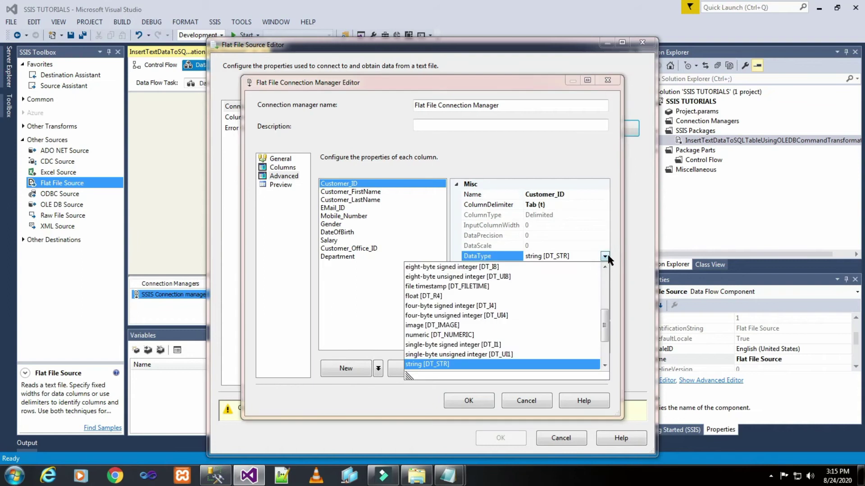
pyautogui.click(522, 307)
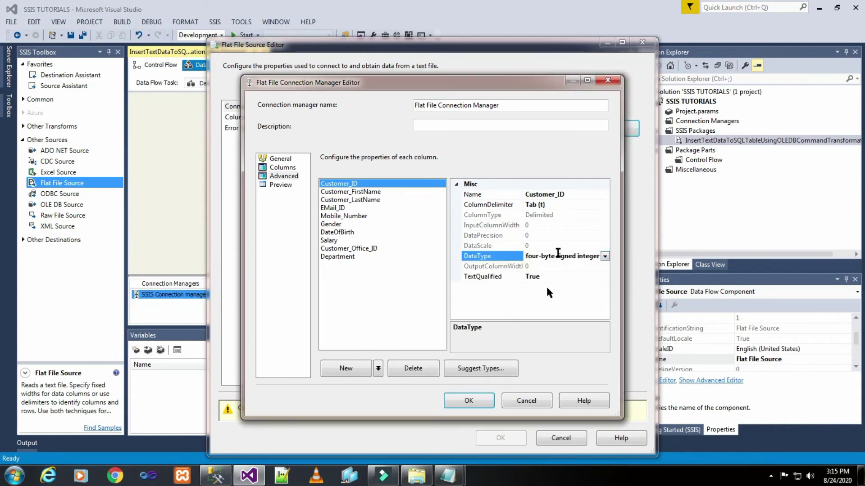
# Set the Customer_FirstName column's output width to 25 and open the Customer_LastName column's output width for editing
pyautogui.click(365, 192)
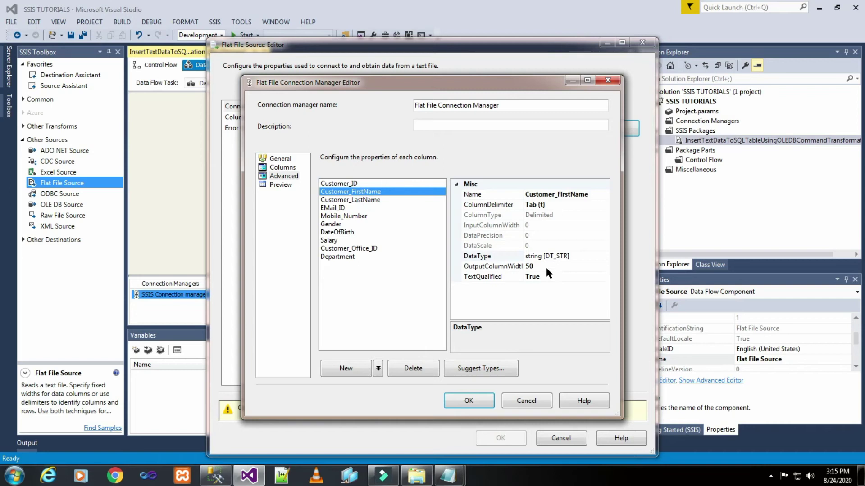
pyautogui.click(546, 267)
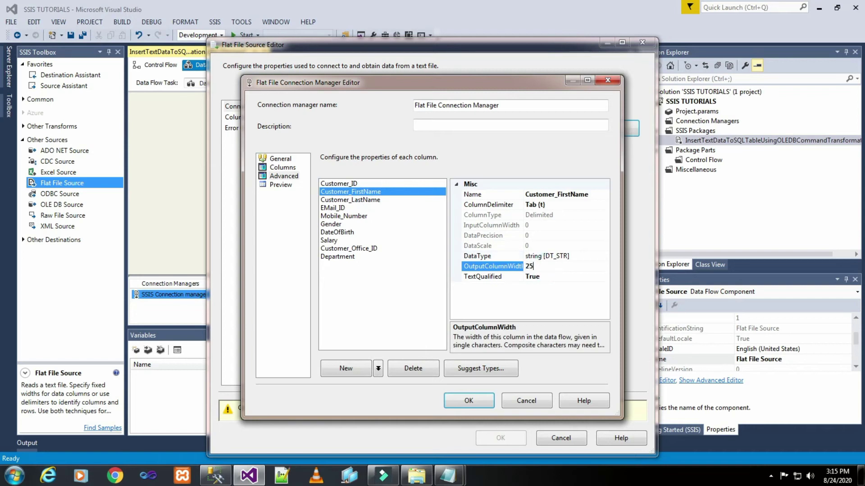
pyautogui.click(360, 199)
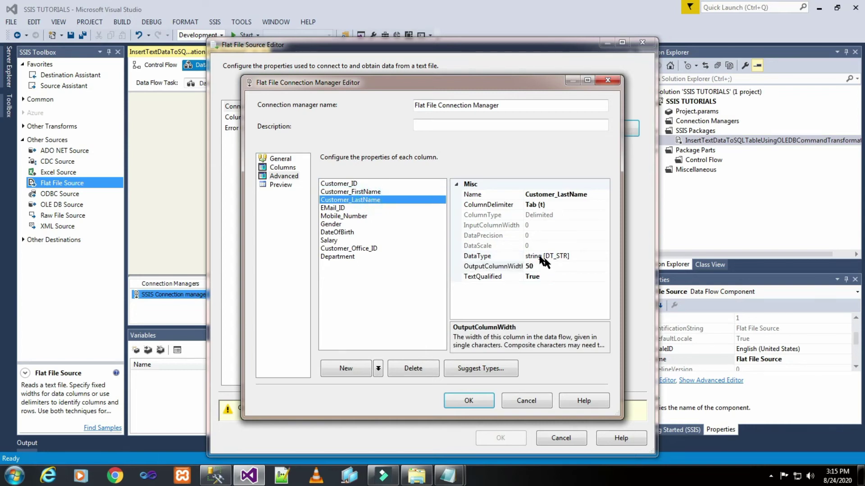
pyautogui.click(543, 266)
pyautogui.doubleClick(543, 266)
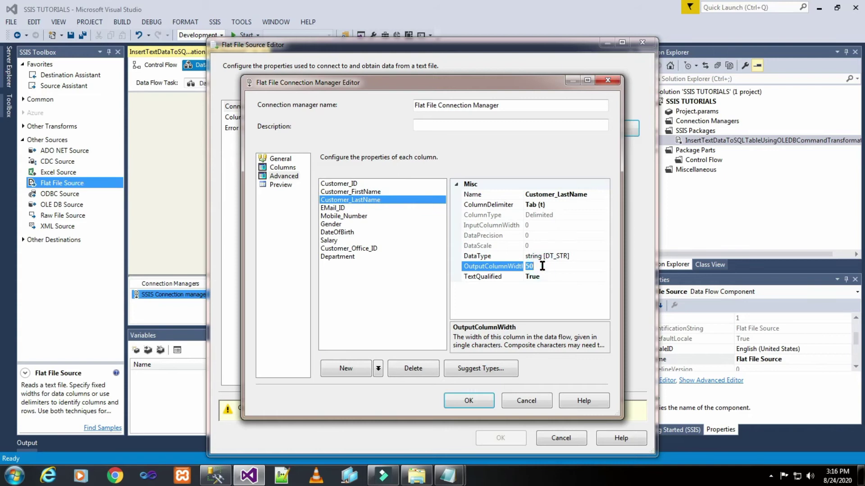
# Change the output column width of the Mobile_Number column in the flat file connection
pyautogui.click(331, 207)
pyautogui.click(335, 216)
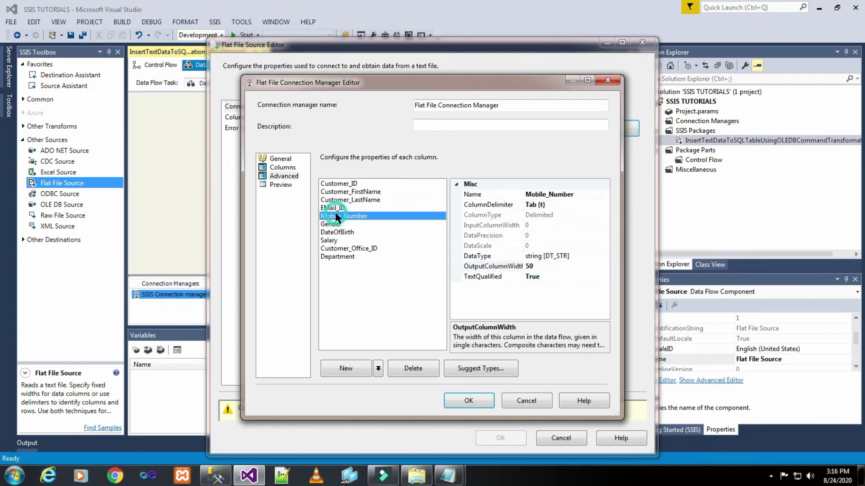
pyautogui.click(529, 266)
pyautogui.doubleClick(529, 266)
pyautogui.write('2')
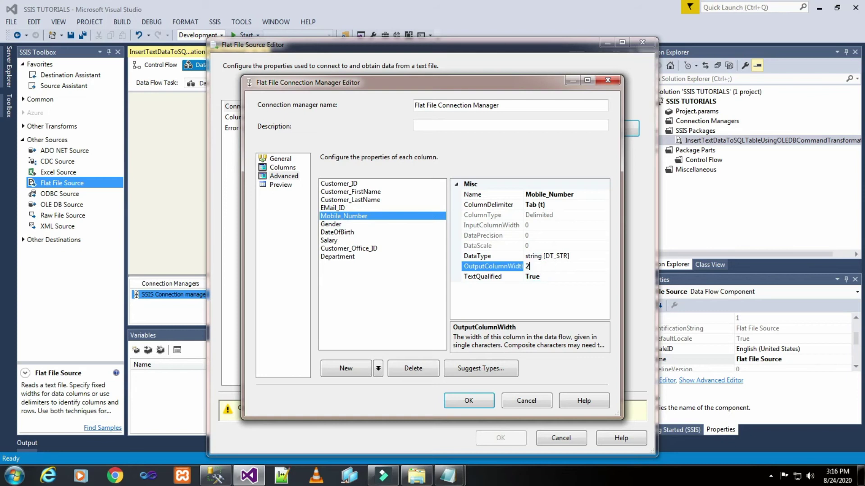
# Set the Gender column's output width to 25 and change the DateOfBirth column's output width
pyautogui.click(335, 224)
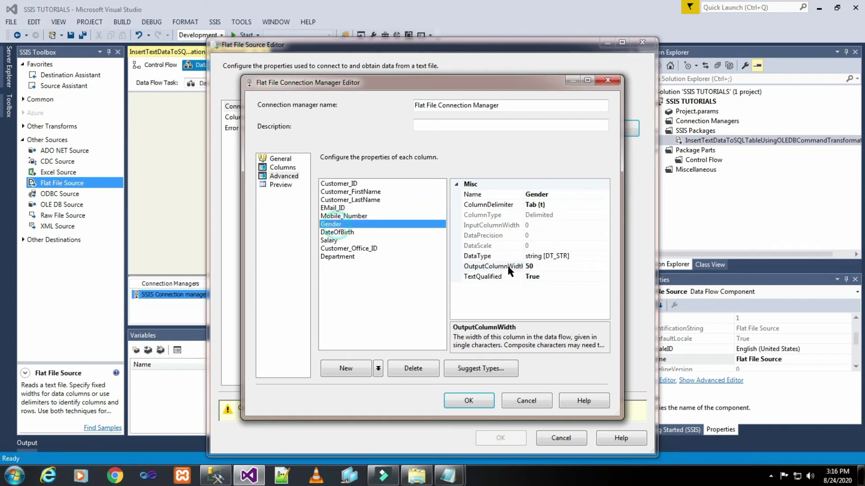
pyautogui.click(536, 266)
pyautogui.doubleClick(538, 265)
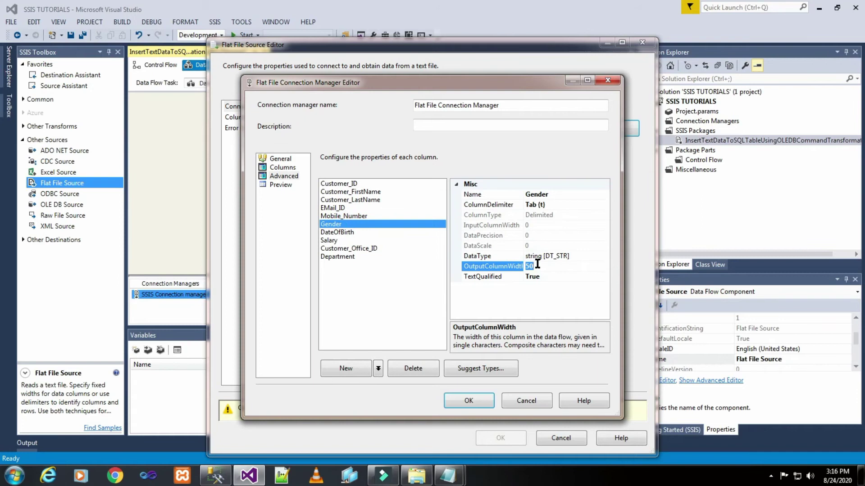
pyautogui.write('25')
pyautogui.click(343, 233)
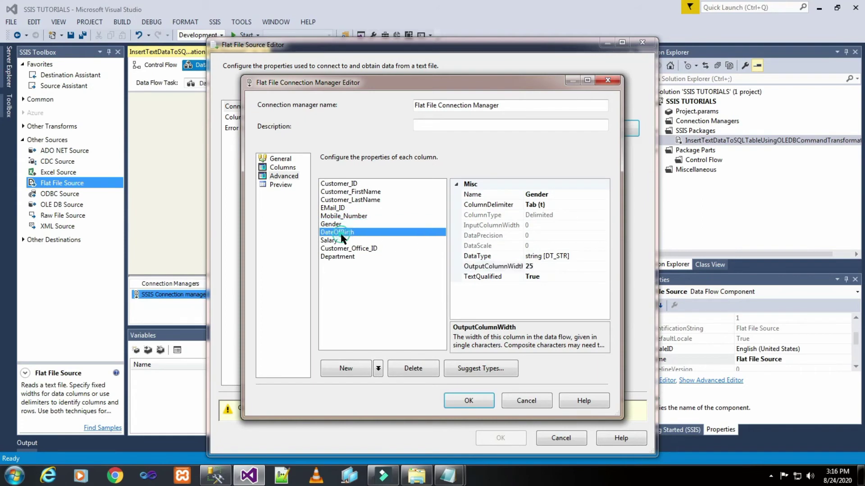
pyautogui.click(539, 266)
pyautogui.doubleClick(539, 266)
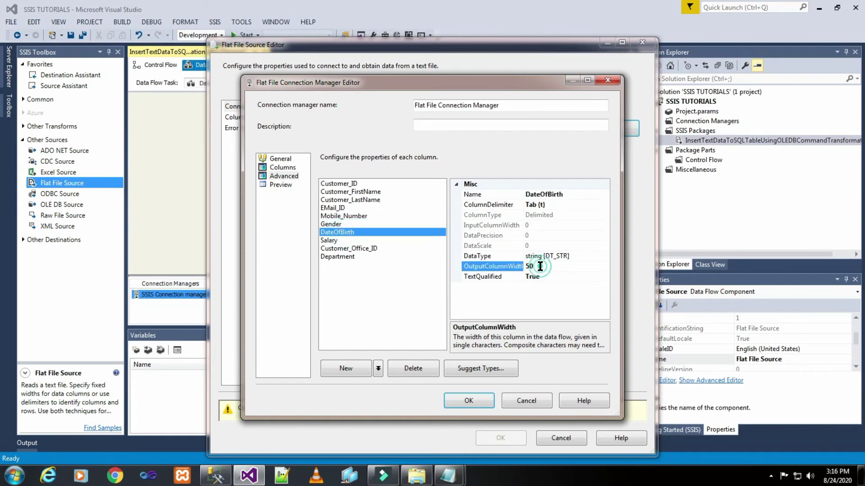
pyautogui.write('2')
# Set the data type of the Salary and Customer_Office_ID columns to four-byte signed integer [DT_I4]
pyautogui.click(334, 240)
pyautogui.click(603, 257)
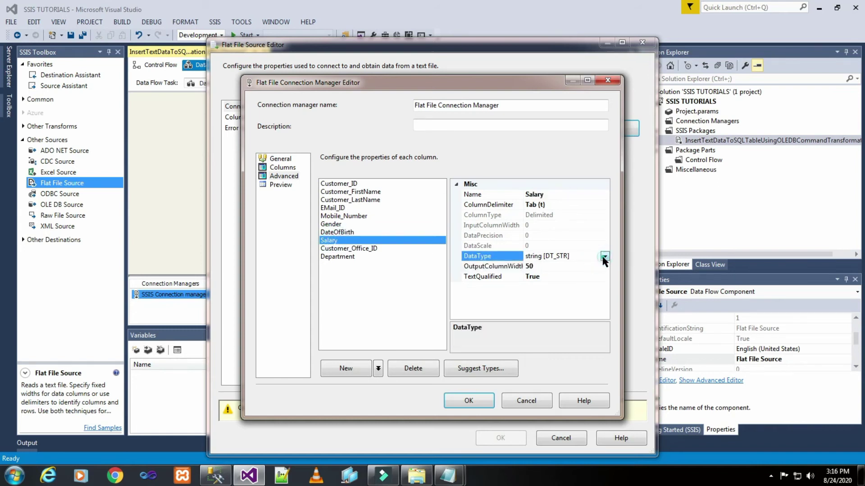
pyautogui.click(604, 256)
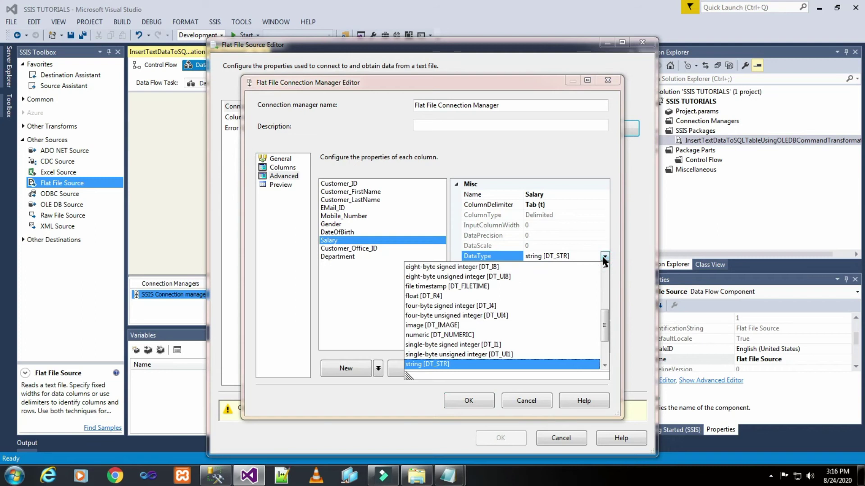
pyautogui.click(550, 310)
pyautogui.click(357, 249)
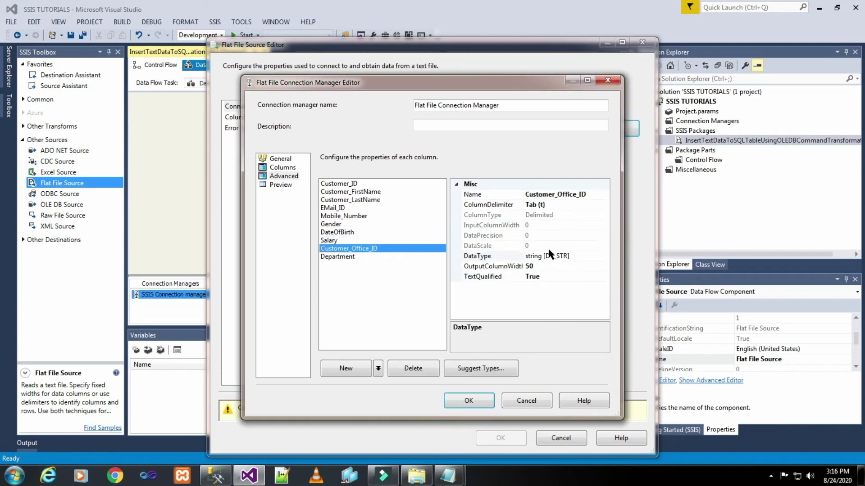
pyautogui.click(563, 256)
pyautogui.click(604, 256)
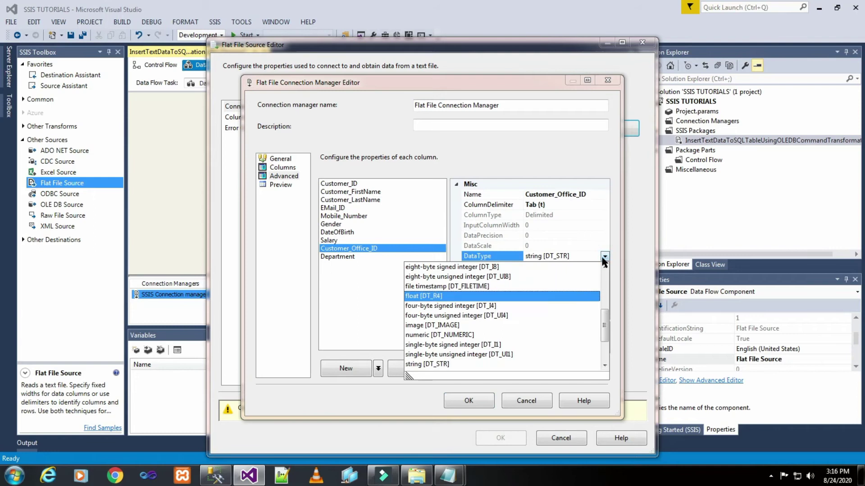
pyautogui.click(517, 306)
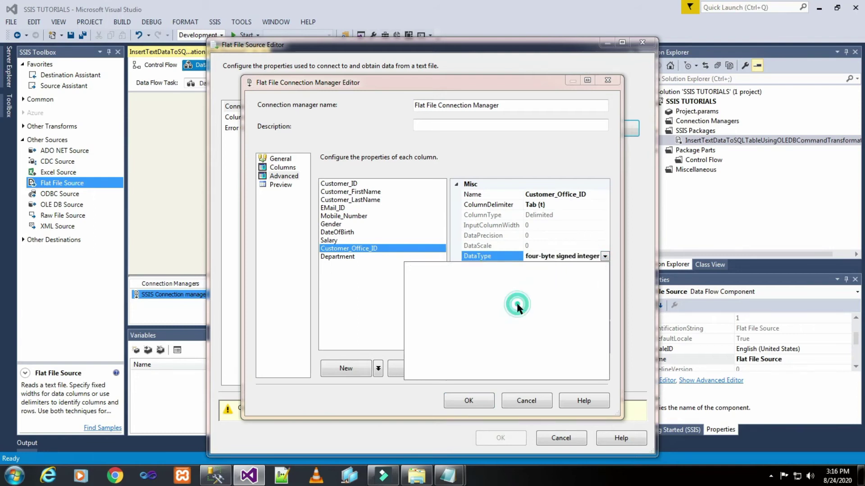
# Preview the rows of the text file across all columns and accept the Flat File Connection Manager settings
pyautogui.click(337, 257)
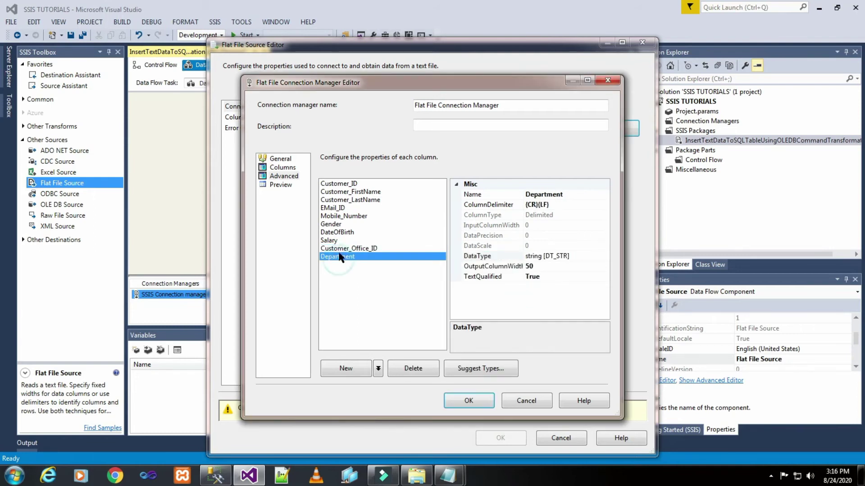
pyautogui.click(281, 185)
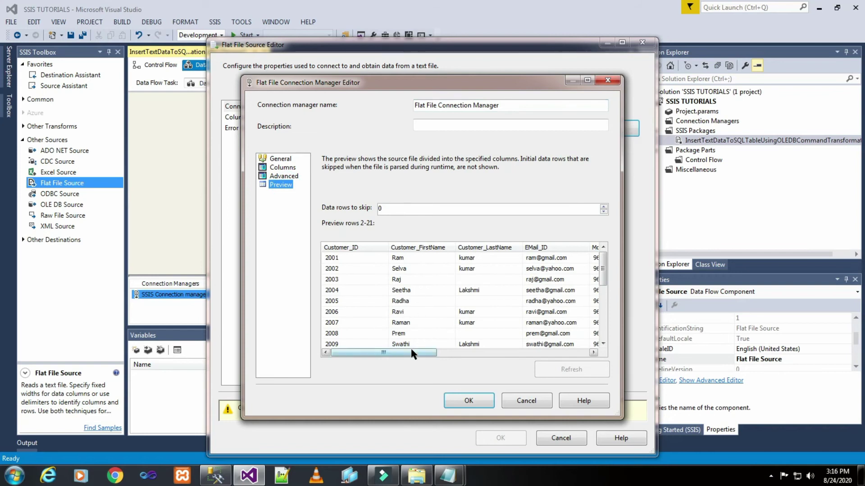
pyautogui.moveTo(410, 353); pyautogui.dragTo(588, 353)
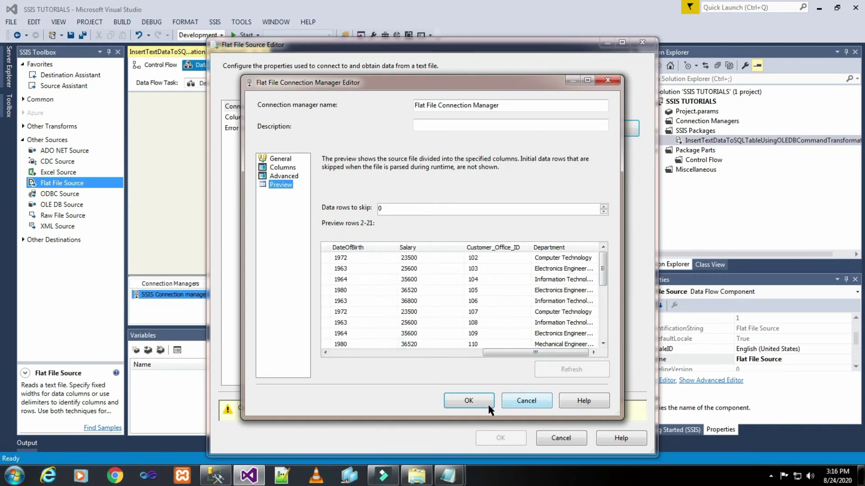
pyautogui.click(467, 402)
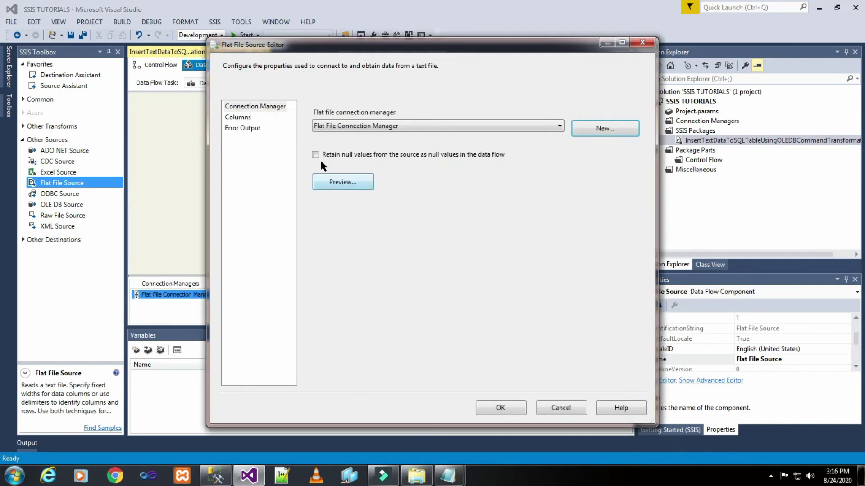
# Preview the Flat File Source's sample data through to the Department column and close the preview
pyautogui.click(322, 159)
pyautogui.click(342, 182)
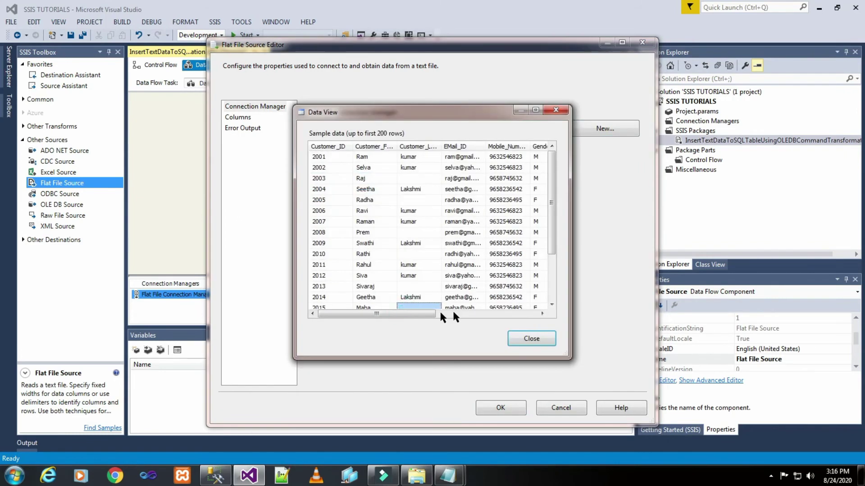
pyautogui.moveTo(425, 314); pyautogui.dragTo(541, 314)
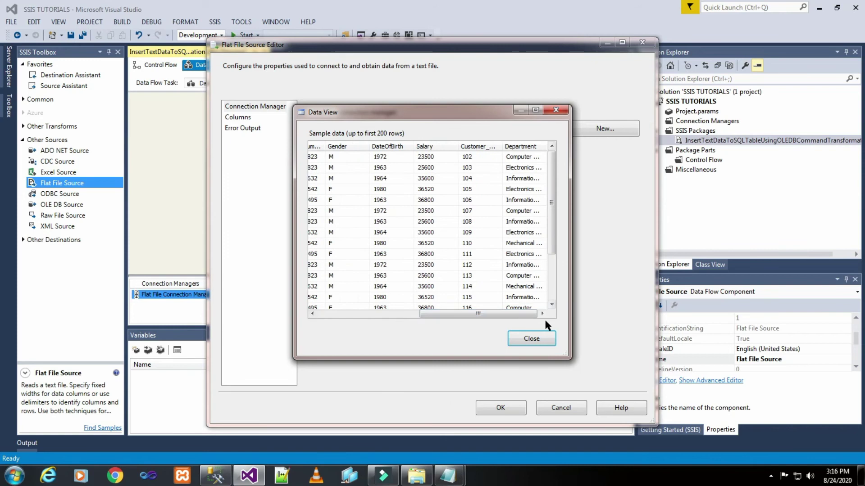
pyautogui.click(536, 337)
# Review the Flat File Source's column mappings and error output settings, and confirm the source configuration
pyautogui.click(237, 118)
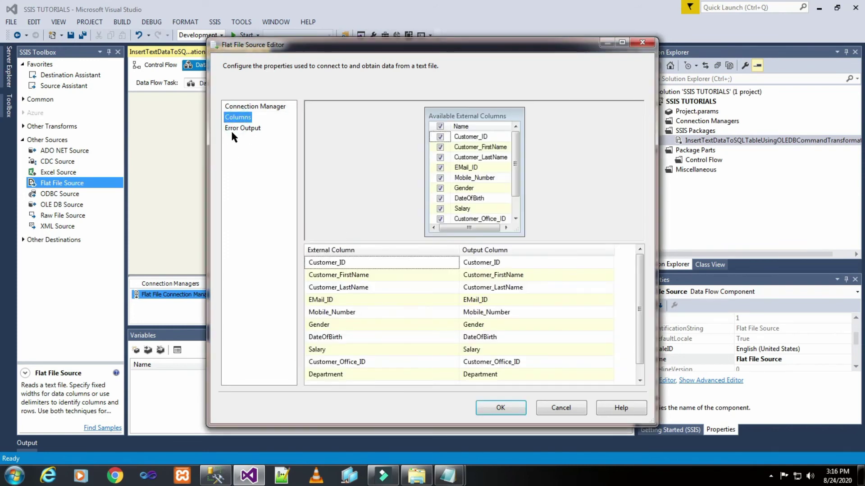
pyautogui.click(231, 129)
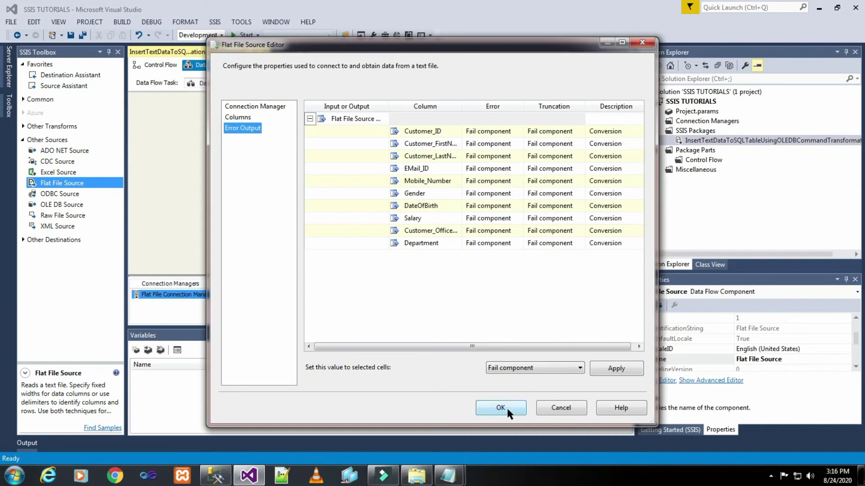
pyautogui.click(501, 408)
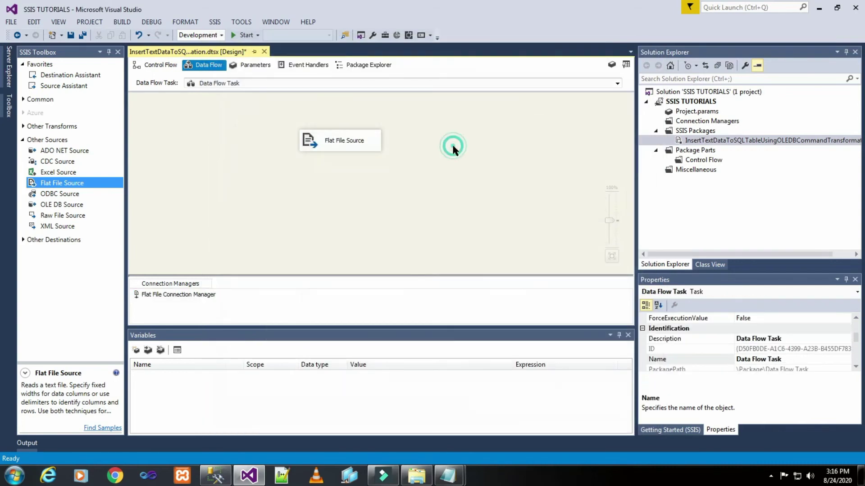
# Add an OLE DB Command transformation below the Flat File Source in the data flow
pyautogui.click(23, 139)
pyautogui.click(33, 101)
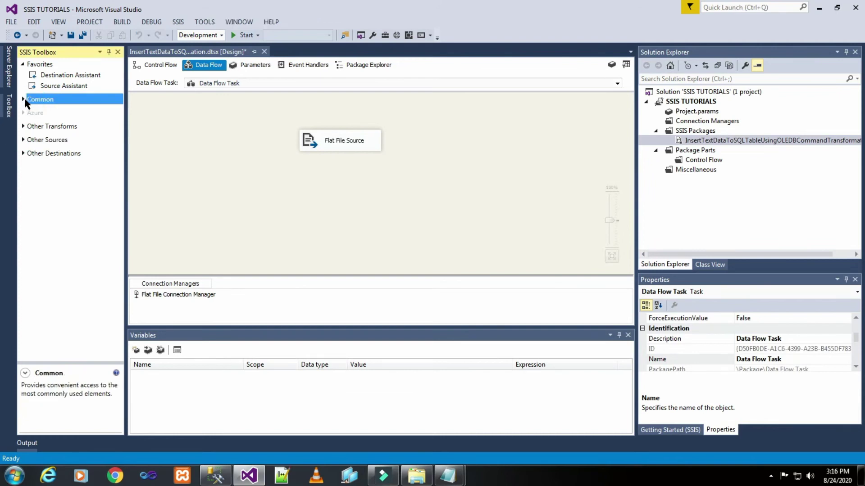
pyautogui.click(23, 100)
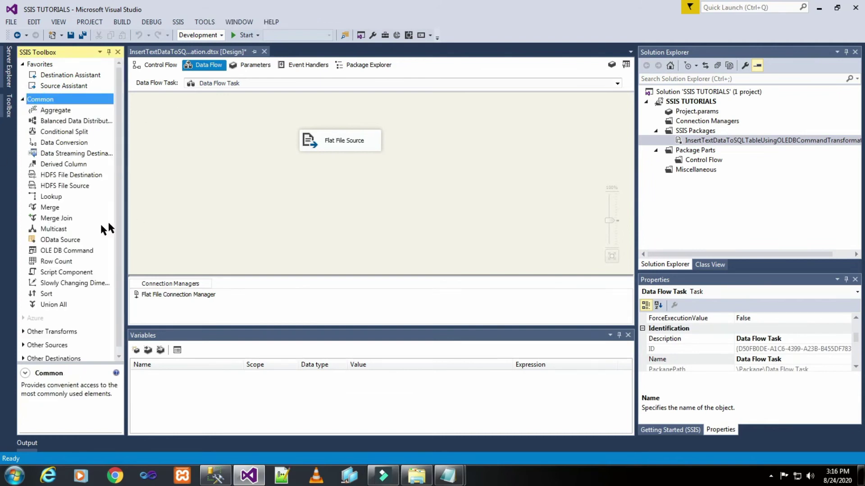
pyautogui.moveTo(69, 250); pyautogui.dragTo(296, 167)
pyautogui.click(487, 169)
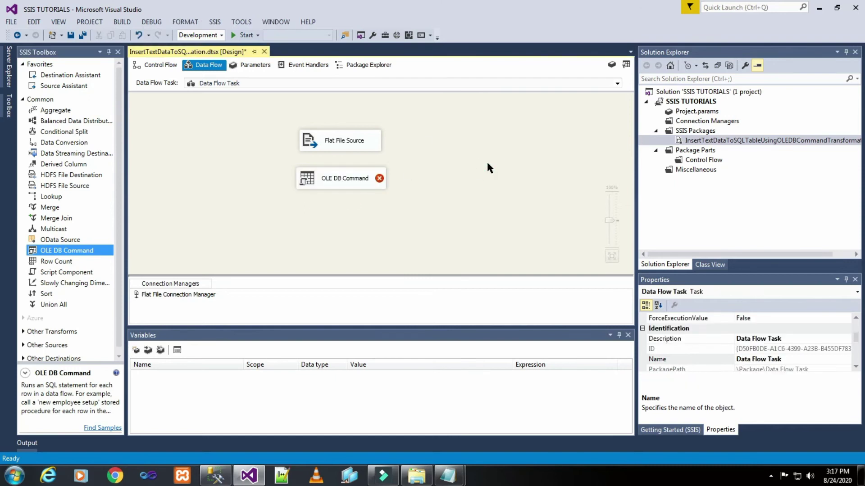
# Connect the Flat File Source's regular output to the OLE DB Command transformation
pyautogui.click(334, 143)
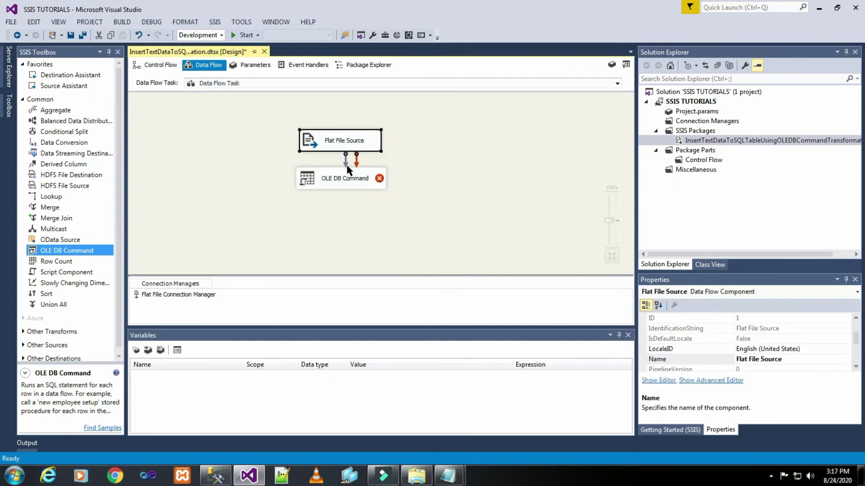
pyautogui.moveTo(345, 163); pyautogui.dragTo(345, 181)
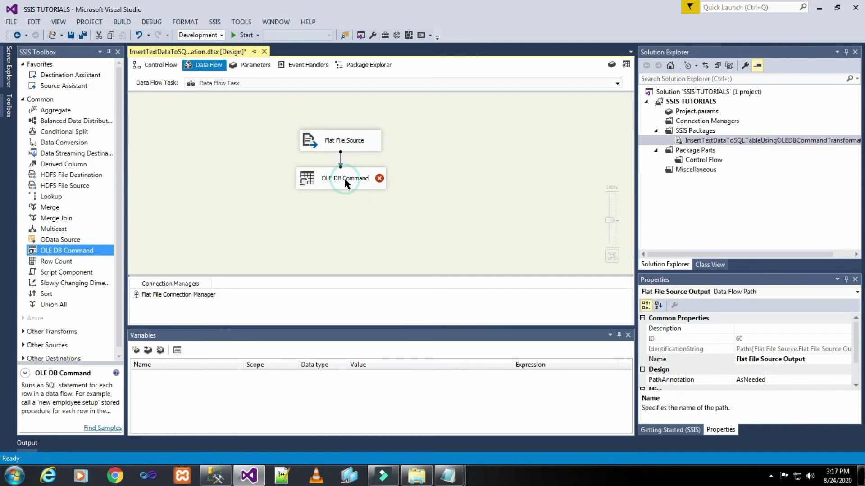
pyautogui.click(510, 183)
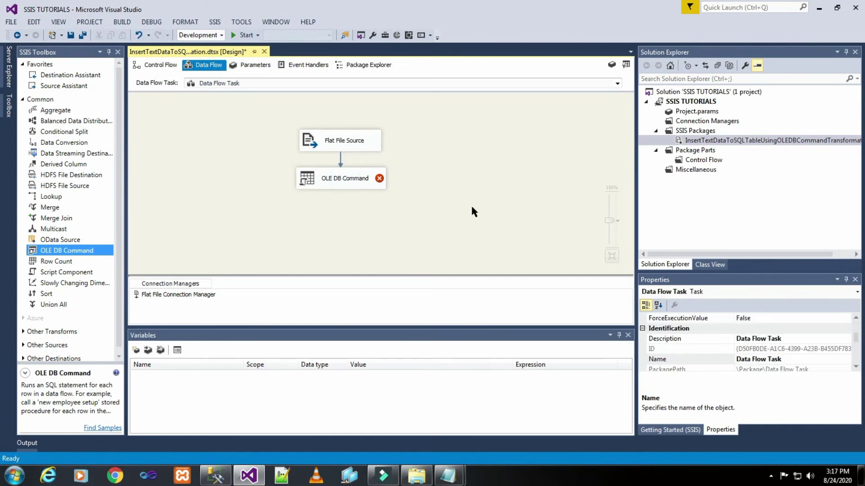
# Check which connection managers the OLE DB Command's advanced editor offers for OleDbConnection, and close the editor without saving
pyautogui.doubleClick(337, 178)
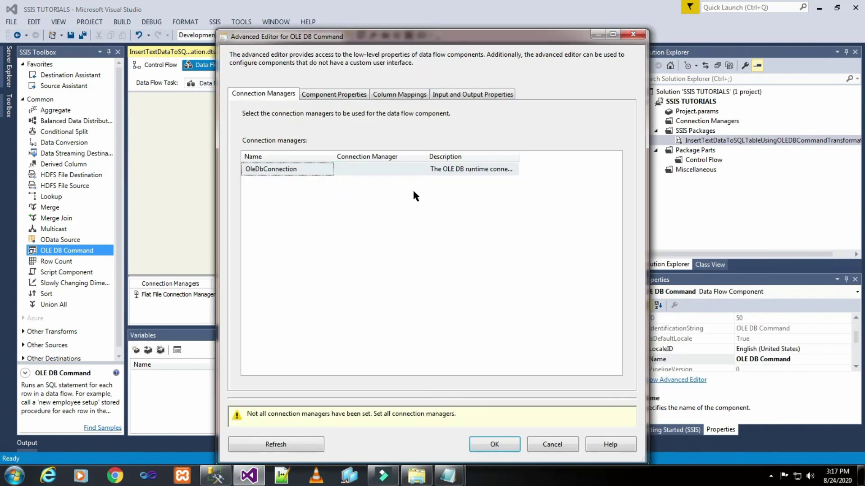
pyautogui.click(396, 169)
pyautogui.click(421, 169)
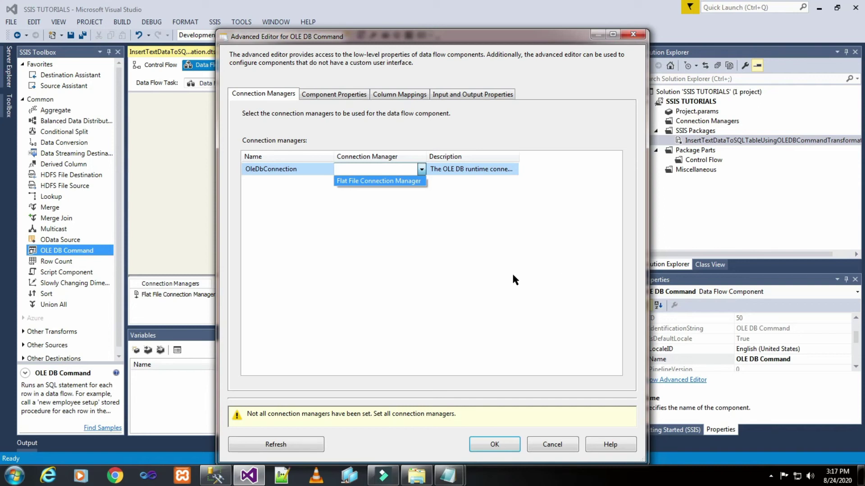
pyautogui.click(194, 186)
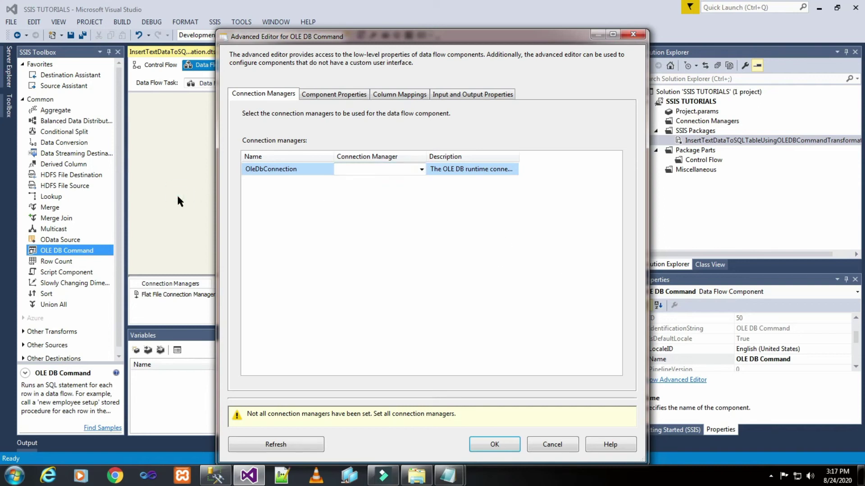
pyautogui.click(558, 447)
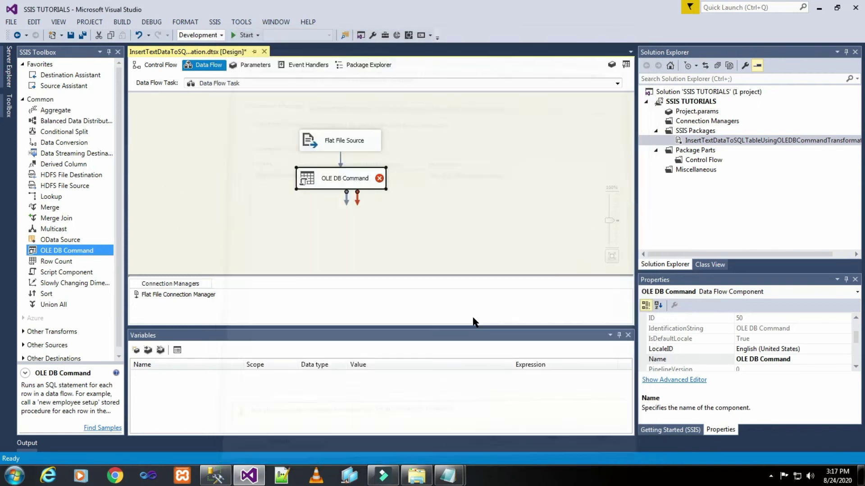
pyautogui.click(396, 297)
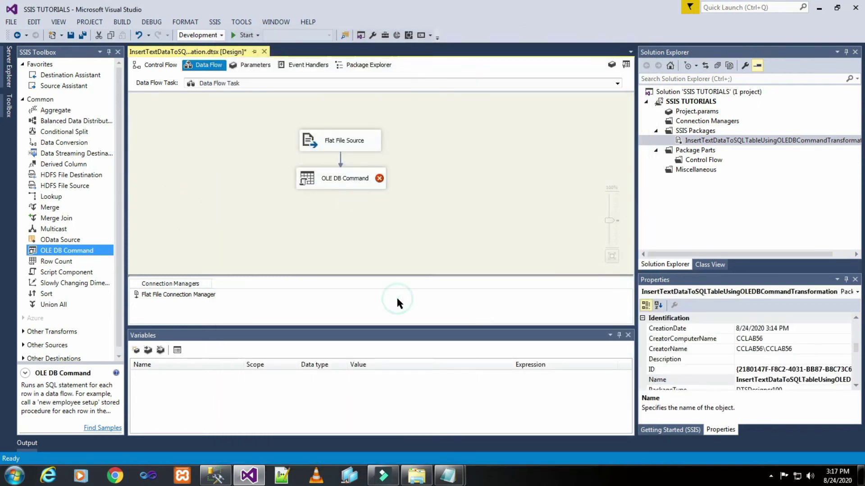
# Add an OLE DB connection manager, deleting the saved data connection and starting a new one on server CCLAB56\SQL2014
pyautogui.rightClick(255, 305)
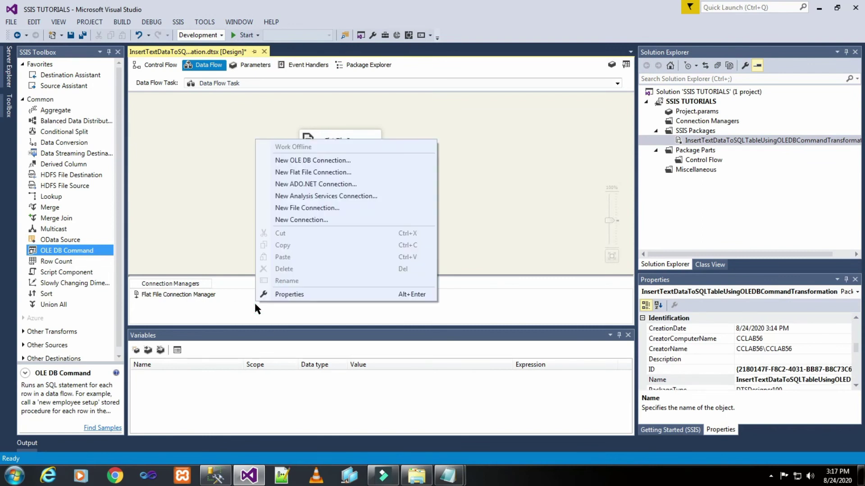
pyautogui.click(312, 161)
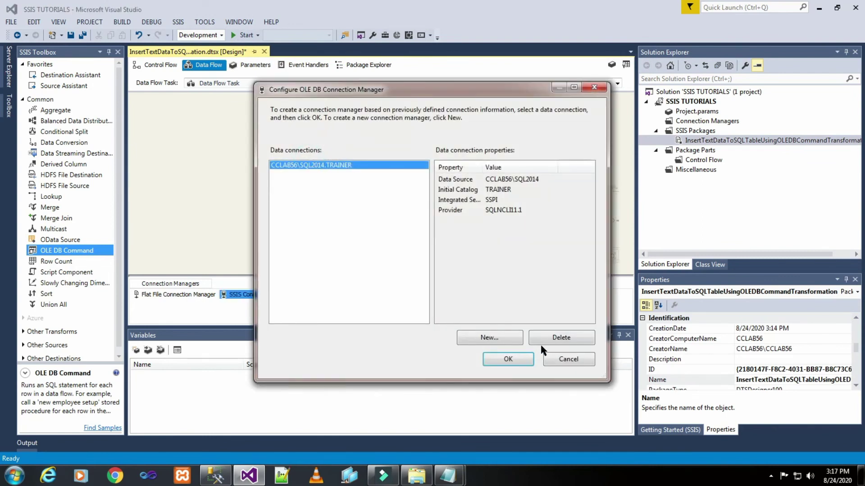
pyautogui.click(558, 339)
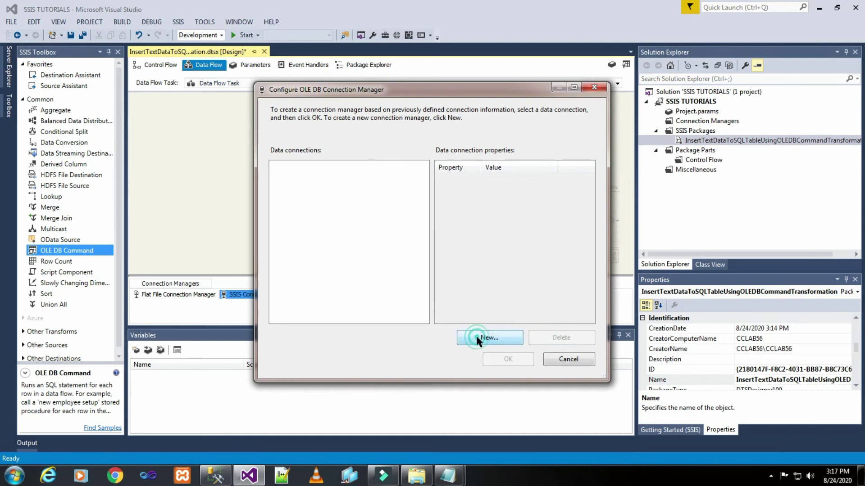
pyautogui.click(477, 339)
pyautogui.click(552, 133)
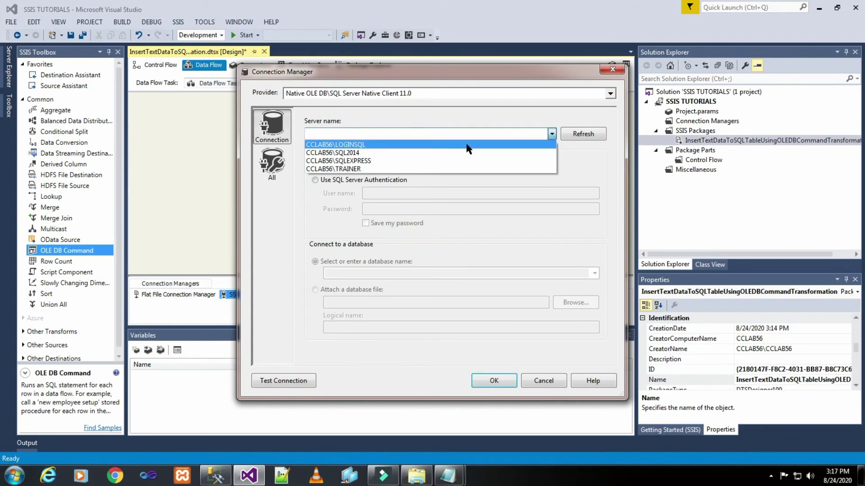
pyautogui.click(370, 153)
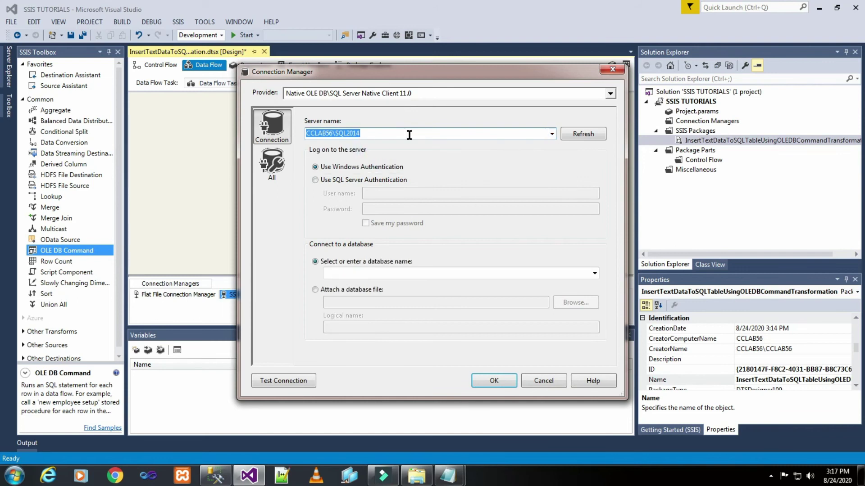
# Check the server, the TRAINER database and the dbo.Customer_01 table in SQL Server Management Studio, and return to Visual Studio
pyautogui.click(215, 477)
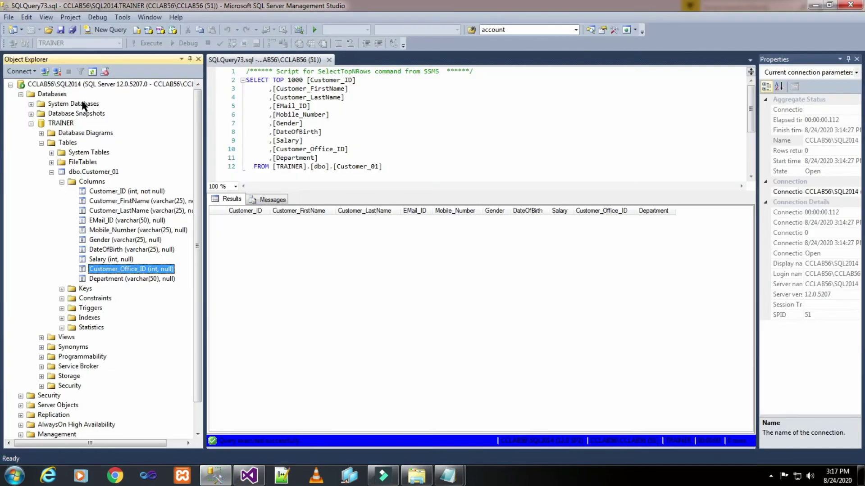
pyautogui.click(79, 87)
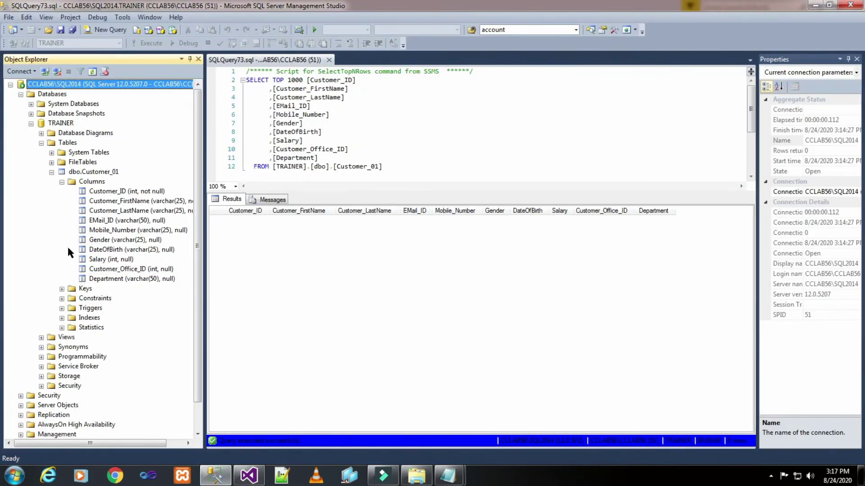
pyautogui.click(56, 126)
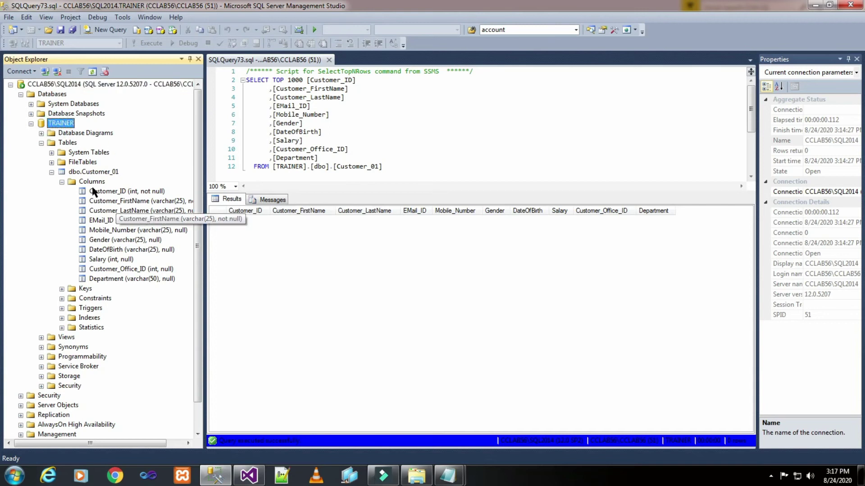
pyautogui.click(106, 174)
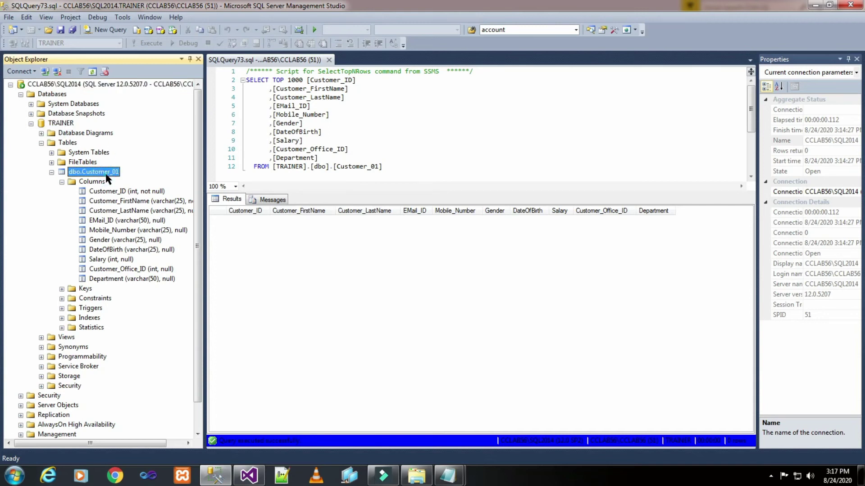
pyautogui.click(251, 476)
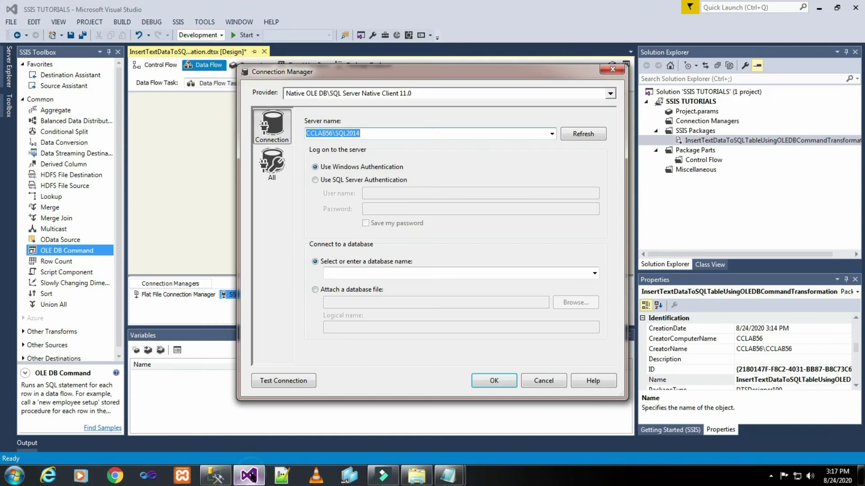
# Set the connection's database to TRAINER, test the connection, and confirm the new OLE DB connection manager
pyautogui.click(595, 273)
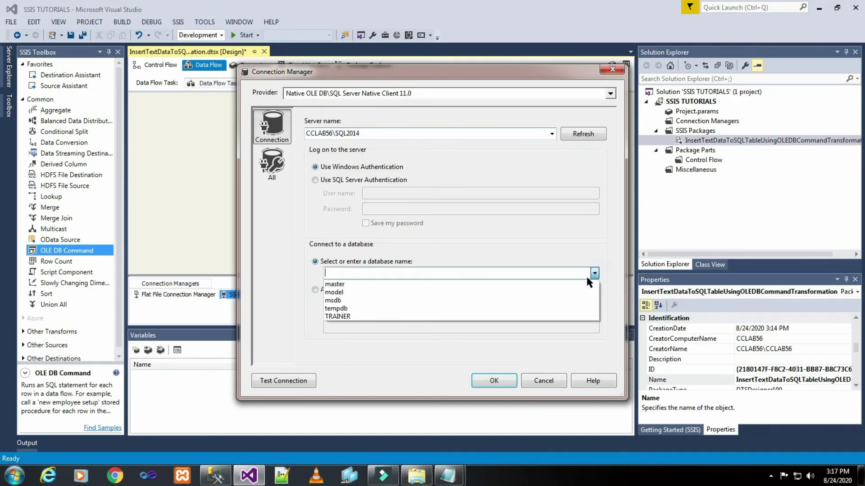
pyautogui.click(446, 317)
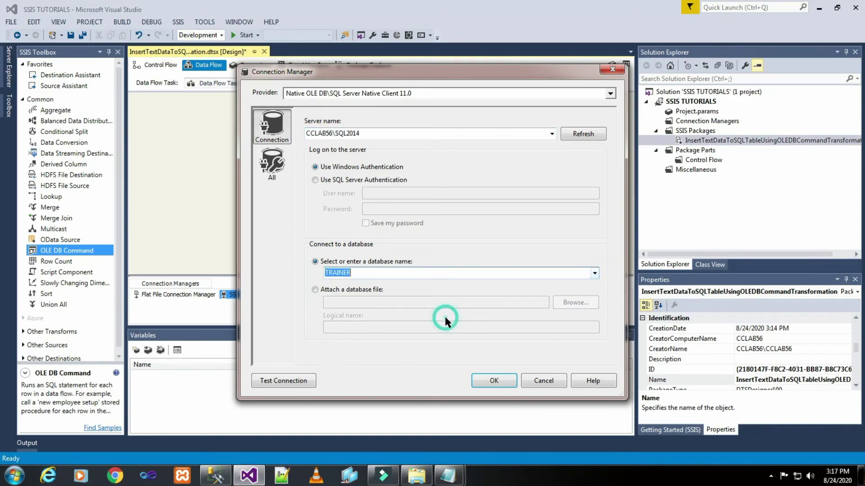
pyautogui.click(290, 381)
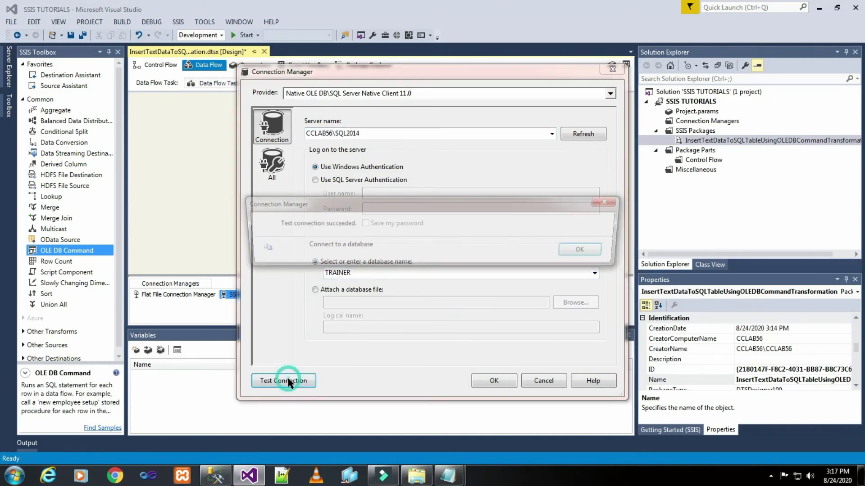
pyautogui.click(590, 252)
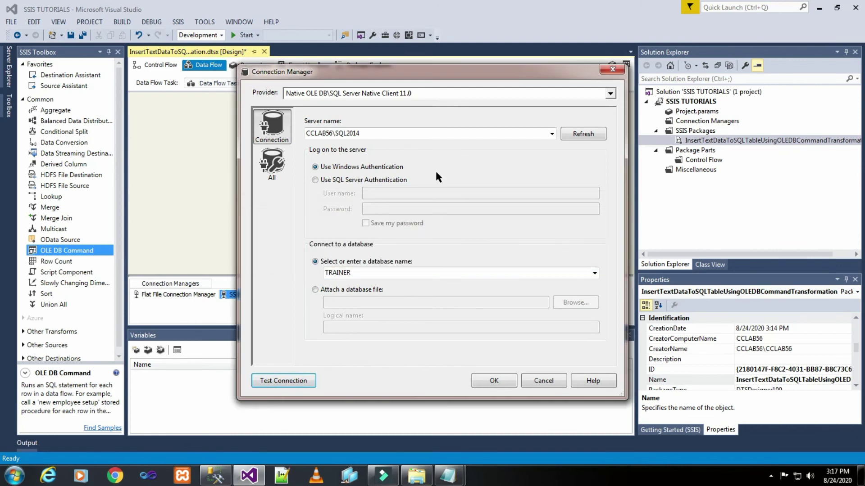
pyautogui.click(481, 380)
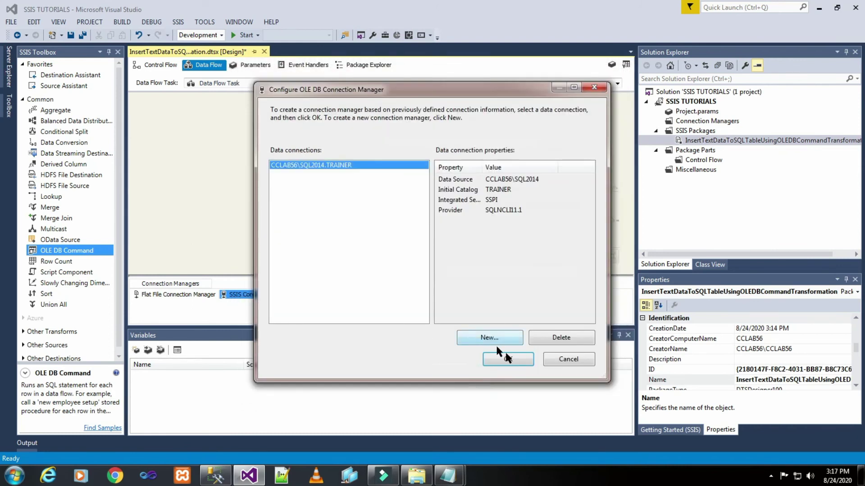
pyautogui.click(505, 359)
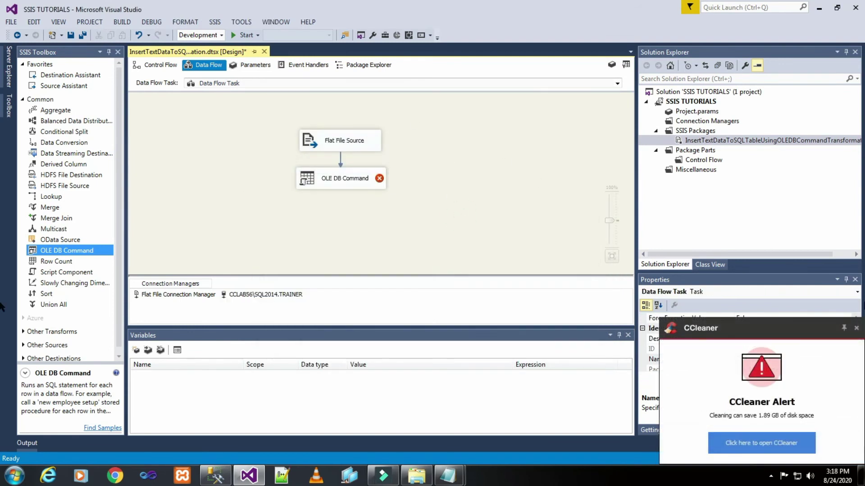
# Dismiss the CCleaner alert and assign the CCLAB56\SQL2014.TRAINER connection manager to OleDbConnection in the OLE DB Command's advanced editor
pyautogui.click(856, 328)
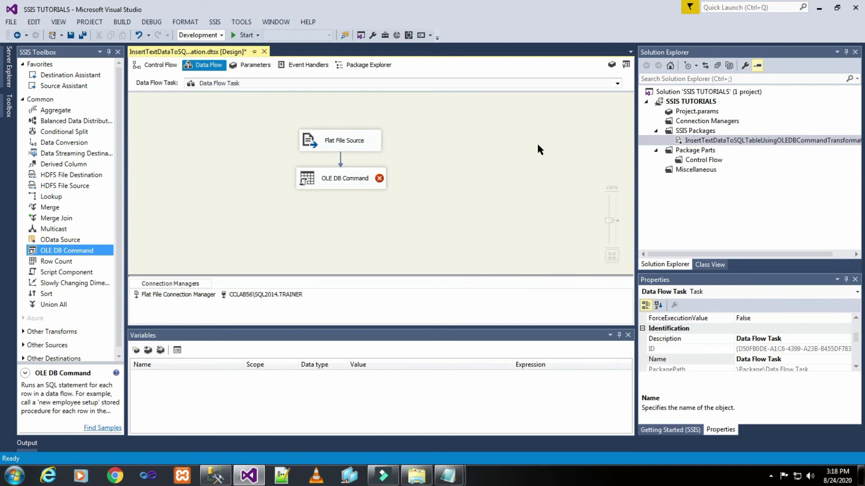
pyautogui.doubleClick(361, 183)
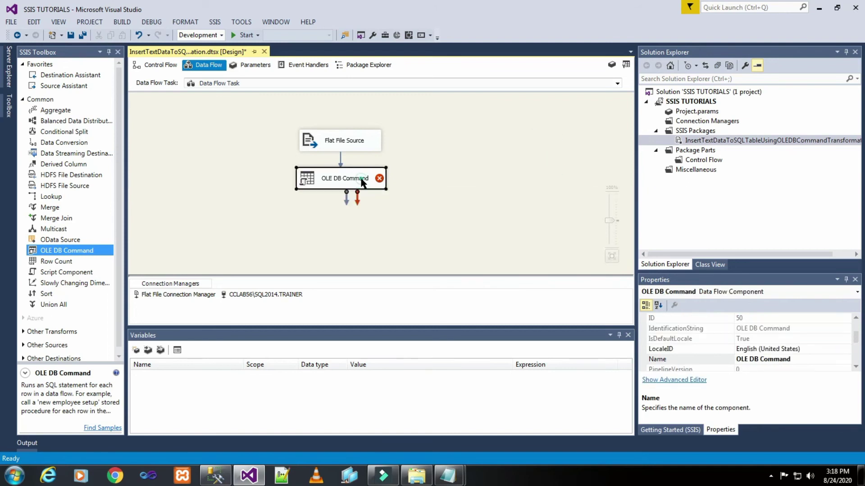
pyautogui.click(401, 171)
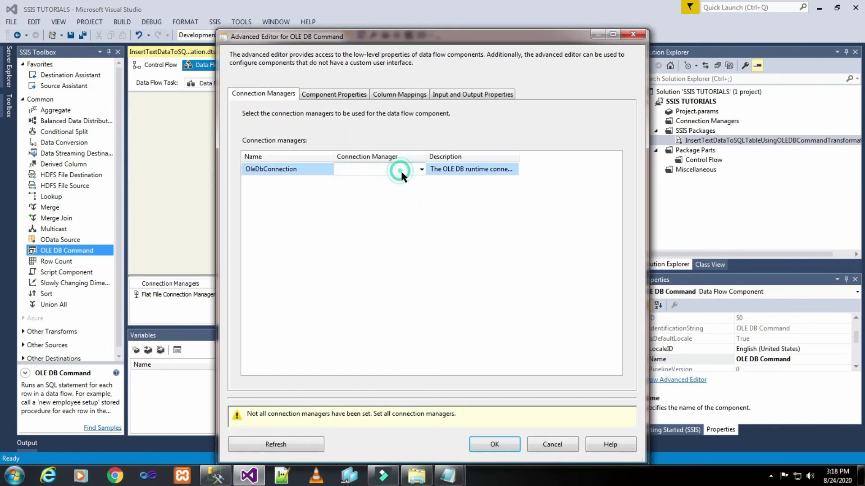
pyautogui.click(421, 169)
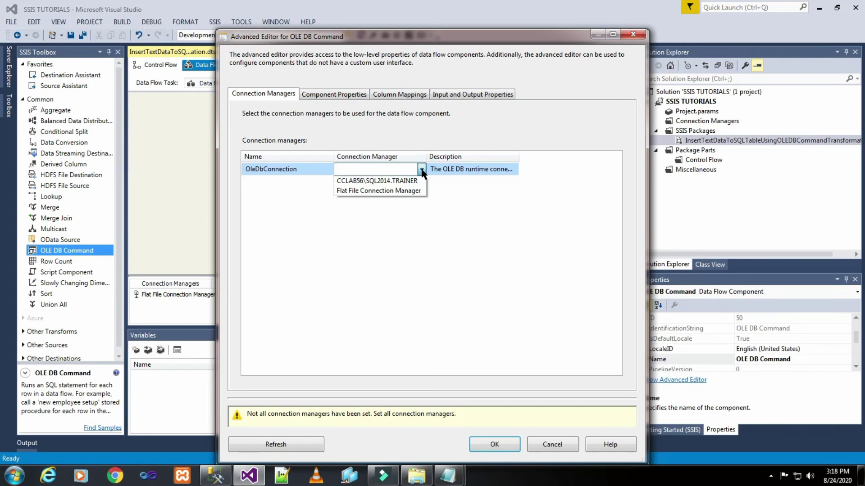
pyautogui.click(377, 180)
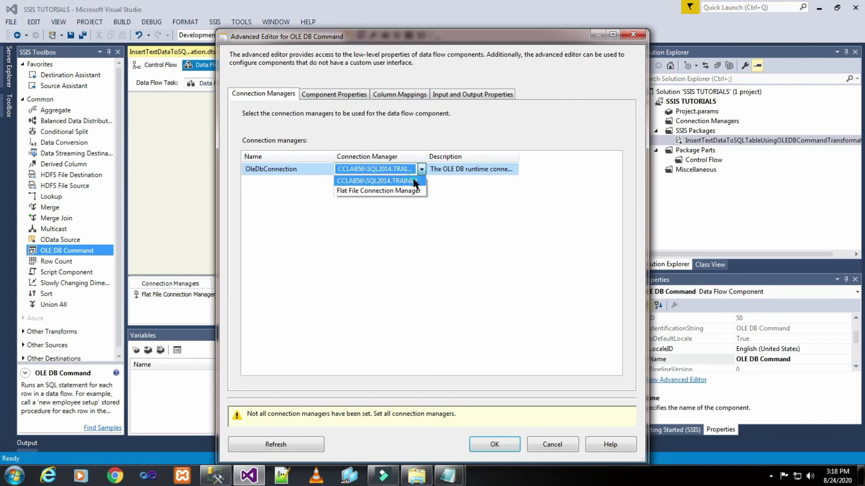
pyautogui.click(473, 287)
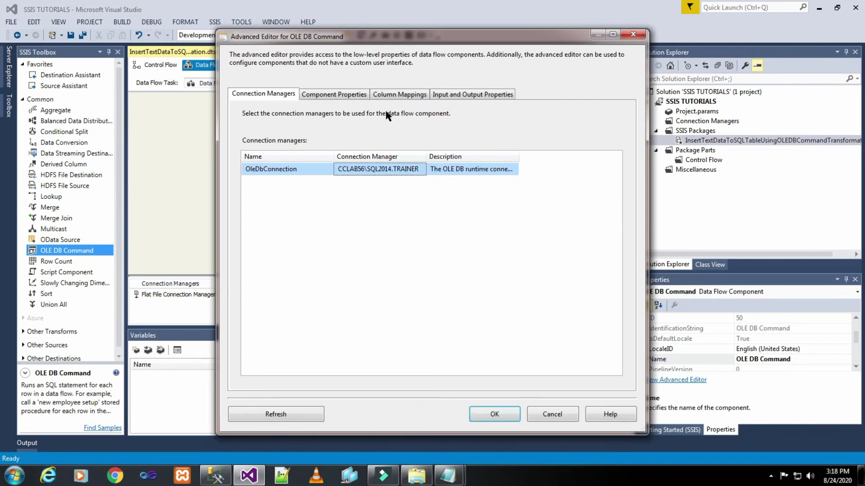
# Locate the OLE DB Command's SqlCommand property and review the prepared Insert statement in the Test Notepad file
pyautogui.click(339, 97)
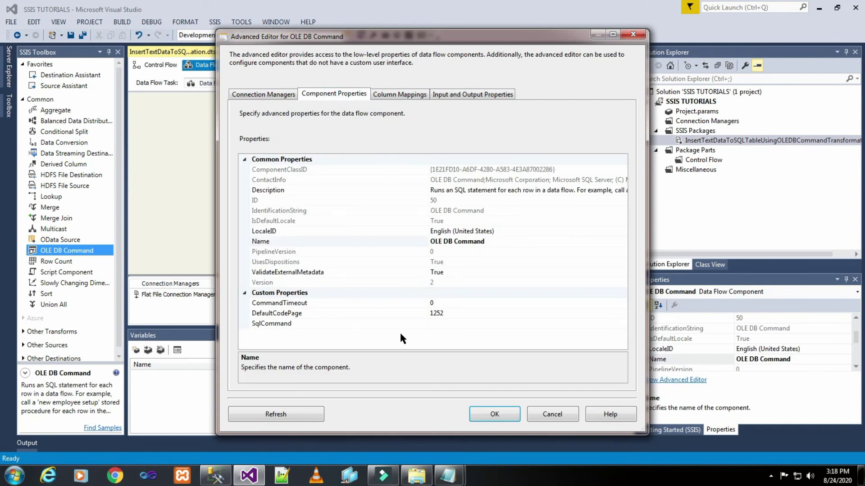
pyautogui.click(285, 323)
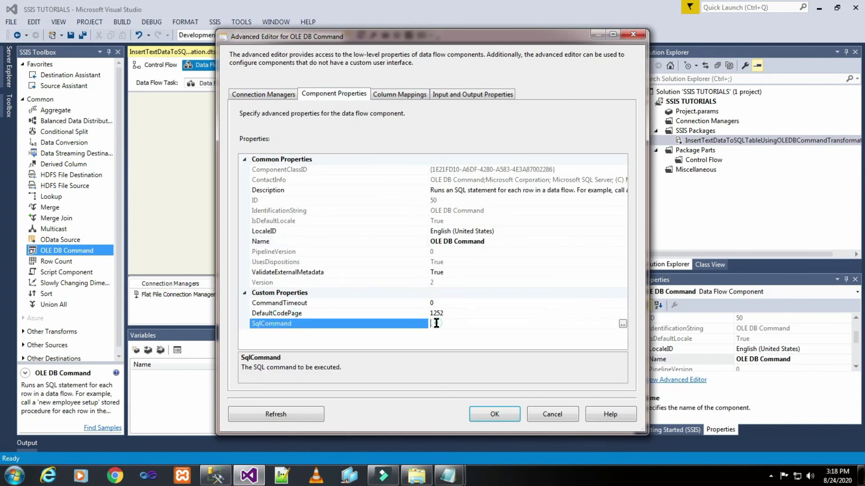
pyautogui.moveTo(449, 470)
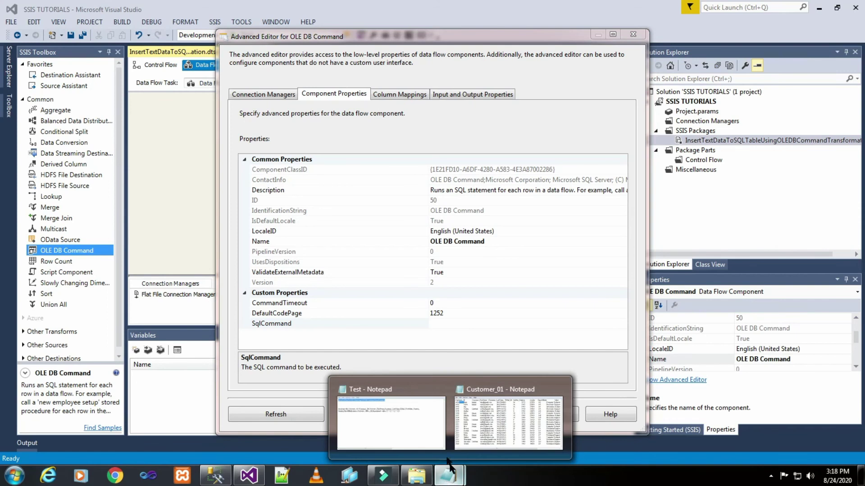
pyautogui.click(392, 414)
pyautogui.click(590, 249)
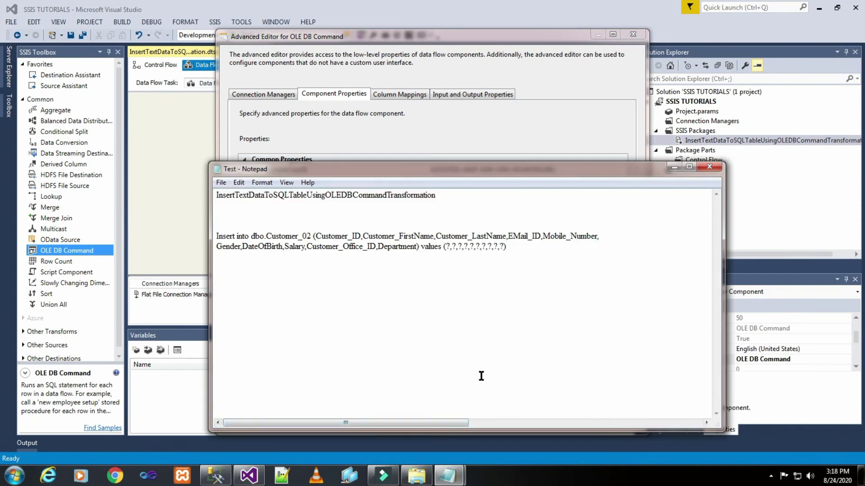
pyautogui.click(339, 236)
pyautogui.click(378, 236)
# Review the column headers from Customer_ID through Department in the Customer_01 Notepad file, and minimize that file
pyautogui.moveTo(455, 479)
pyautogui.click(492, 418)
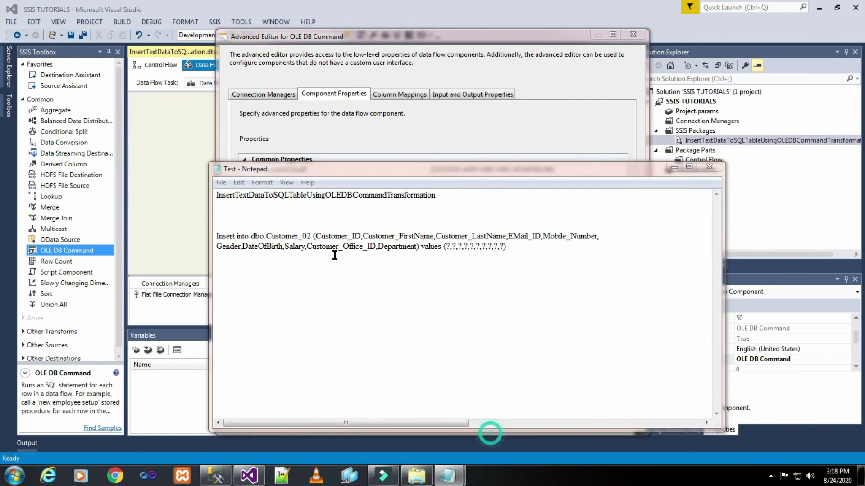
pyautogui.click(132, 188)
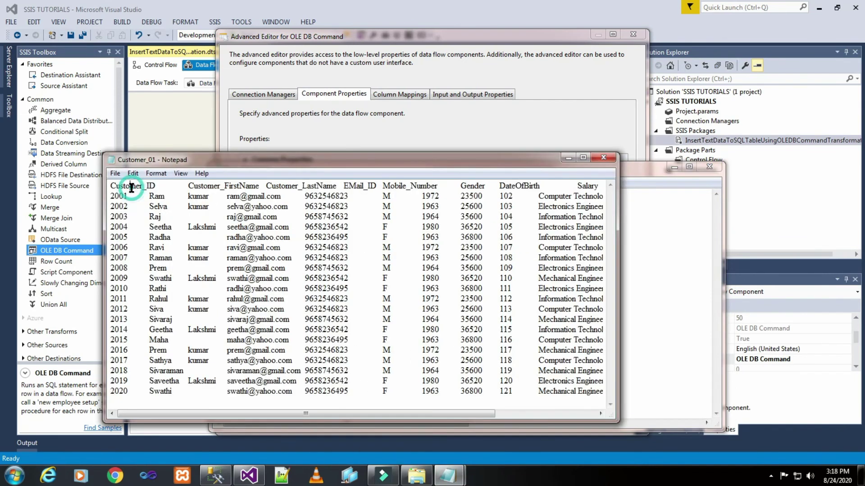
pyautogui.click(213, 191)
pyautogui.click(307, 183)
pyautogui.click(362, 188)
pyautogui.click(415, 188)
pyautogui.click(469, 189)
pyautogui.click(531, 187)
pyautogui.moveTo(427, 416); pyautogui.dragTo(556, 412)
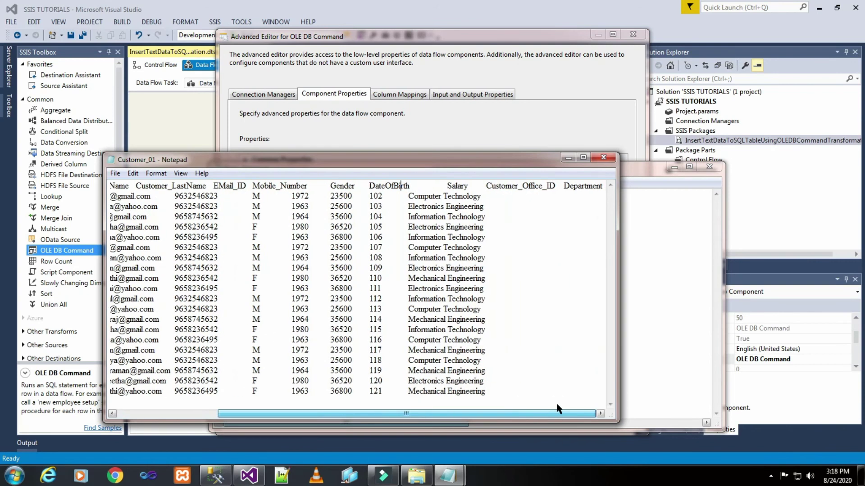
pyautogui.click(460, 185)
pyautogui.click(511, 187)
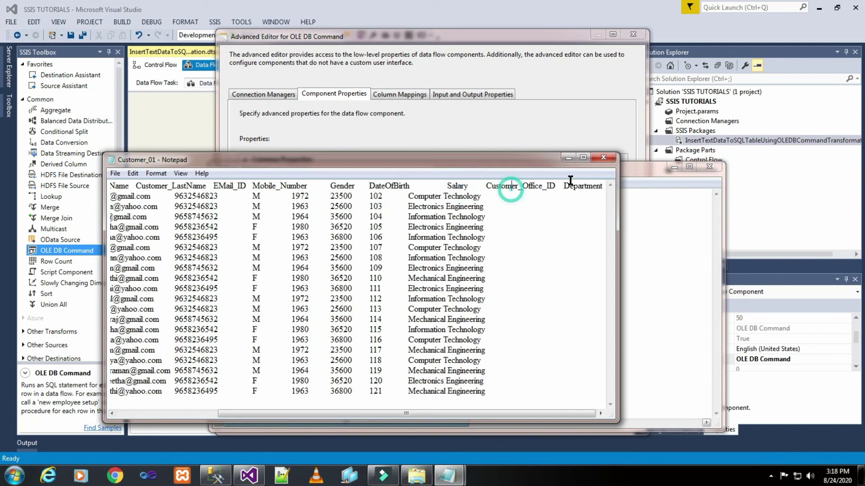
pyautogui.click(579, 186)
pyautogui.click(566, 158)
# Check the ? value placeholders and copy the whole Insert into dbo.Customer_02 statement from the Test Notepad file
pyautogui.click(523, 353)
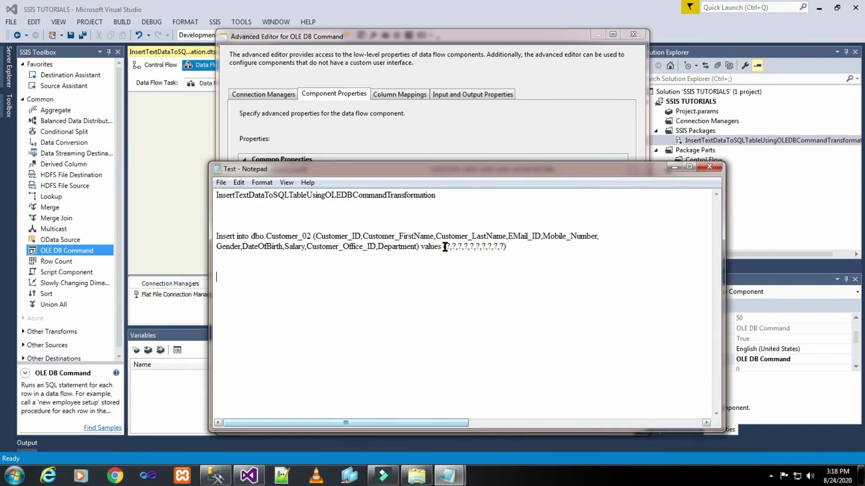
pyautogui.moveTo(445, 246); pyautogui.dragTo(504, 247)
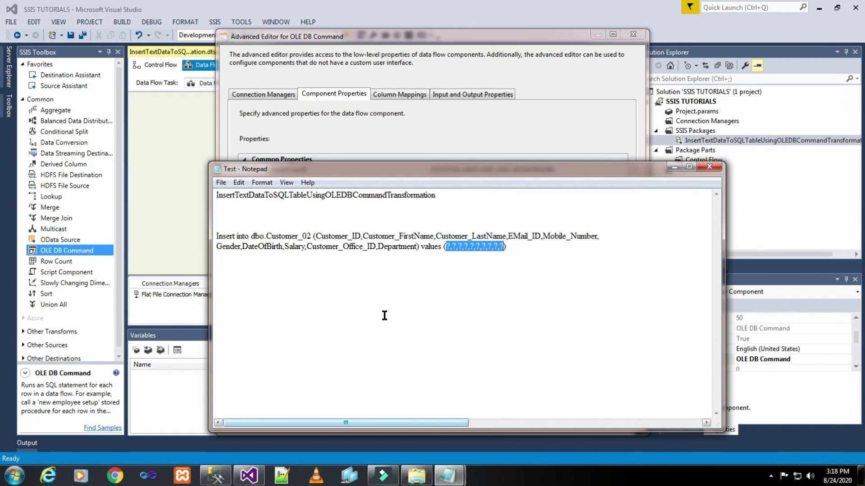
pyautogui.click(371, 317)
pyautogui.moveTo(216, 234); pyautogui.dragTo(514, 252)
pyautogui.rightClick(435, 243)
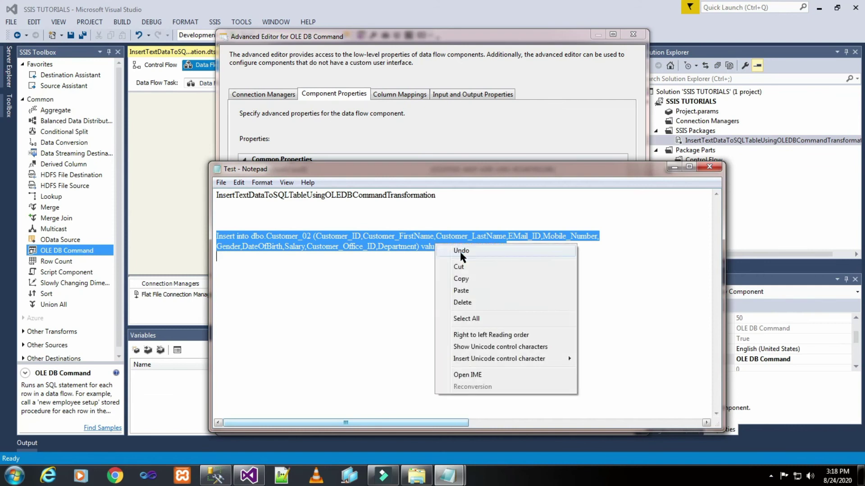
pyautogui.click(475, 273)
# Paste the copied Insert statement into the OLE DB Command's SqlCommand property in Visual Studio and change its target table to dbo.Customer_01
pyautogui.click(251, 476)
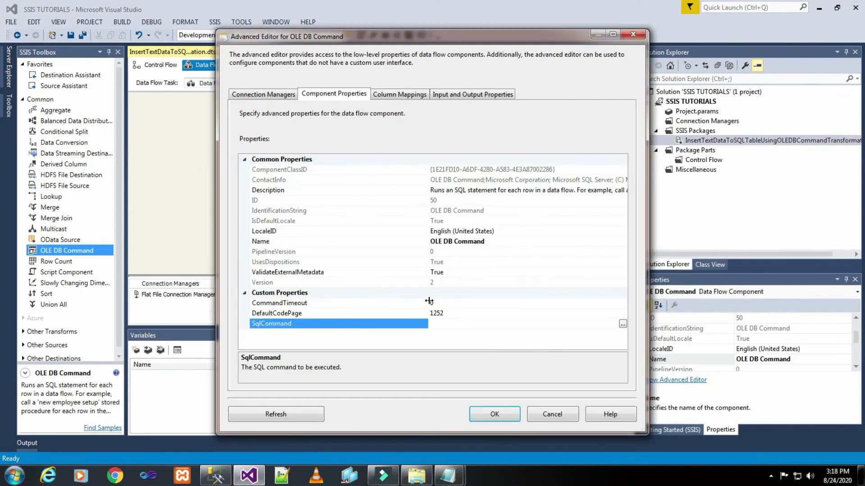
pyautogui.click(623, 324)
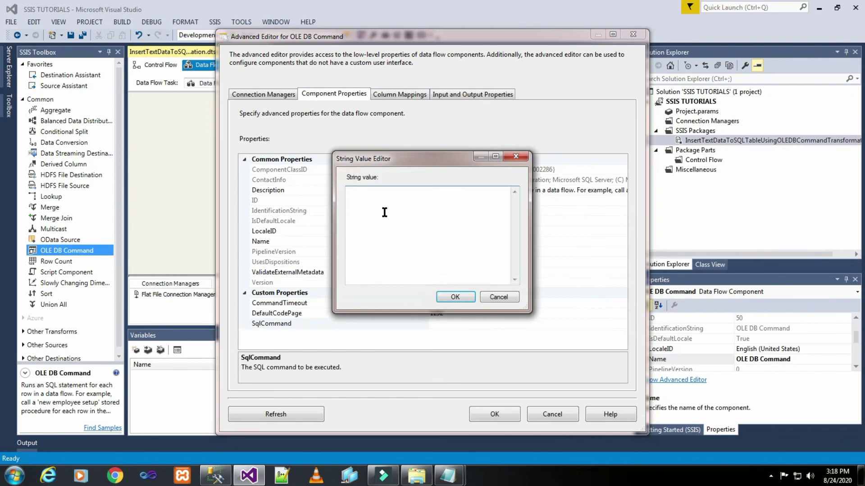
pyautogui.rightClick(384, 213)
pyautogui.click(392, 264)
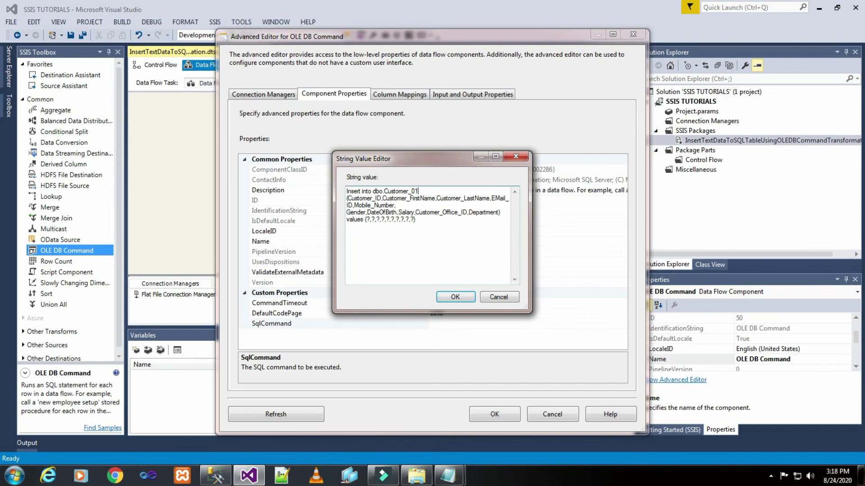
# Check the Customer_01 table name in the SQL Server Management Studio query, and accept the SqlCommand statement back in Visual Studio
pyautogui.click(215, 476)
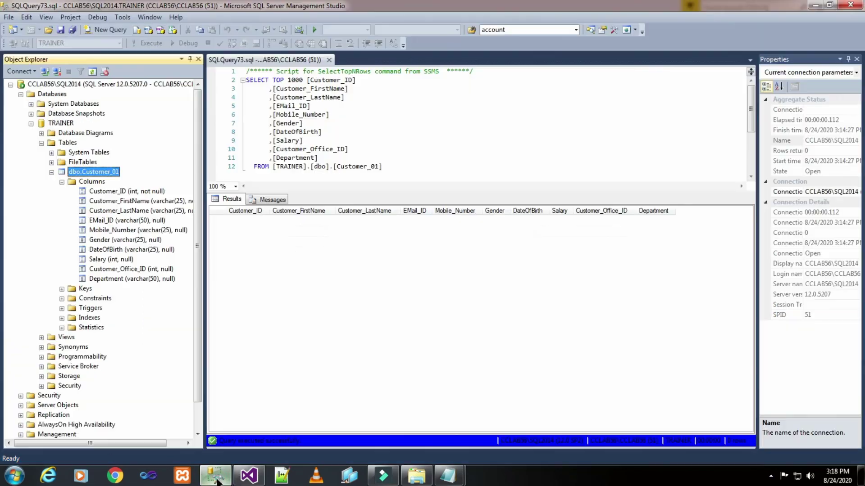
pyautogui.moveTo(339, 166); pyautogui.dragTo(380, 163)
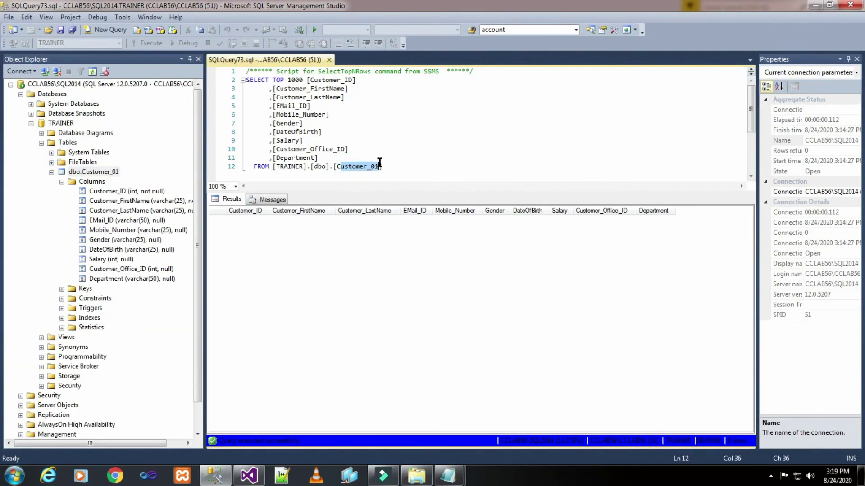
pyautogui.click(446, 158)
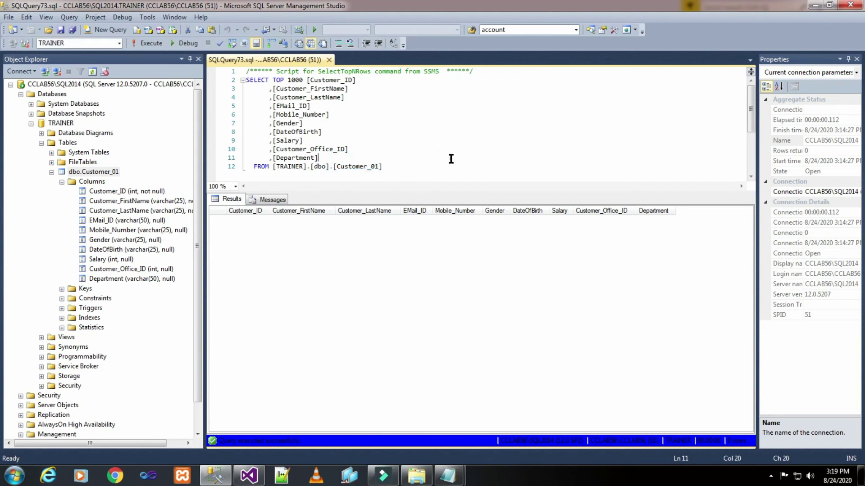
pyautogui.click(249, 476)
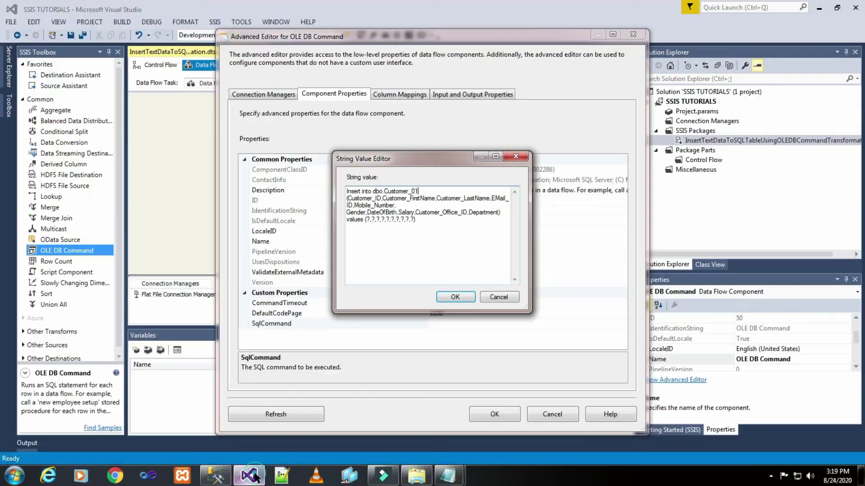
pyautogui.click(454, 298)
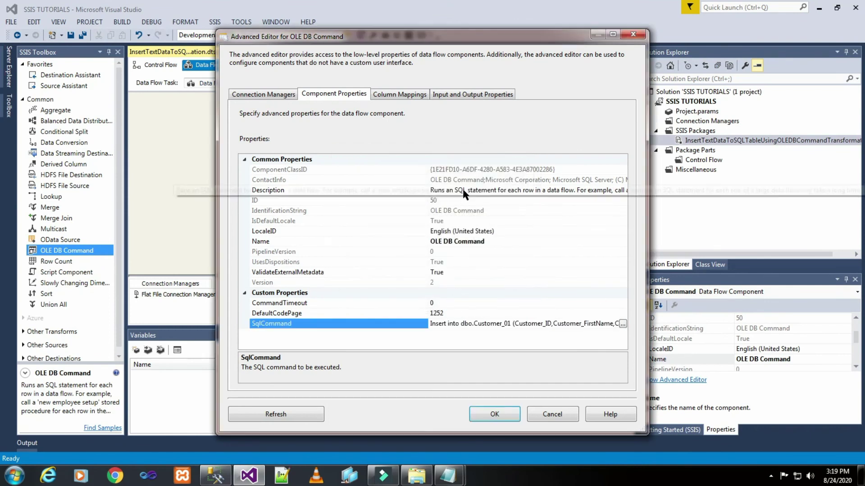
# In the column mappings, map Customer_ID to Param_0, Customer_FirstName to Param_1 and Customer_LastName to Param_2
pyautogui.click(398, 95)
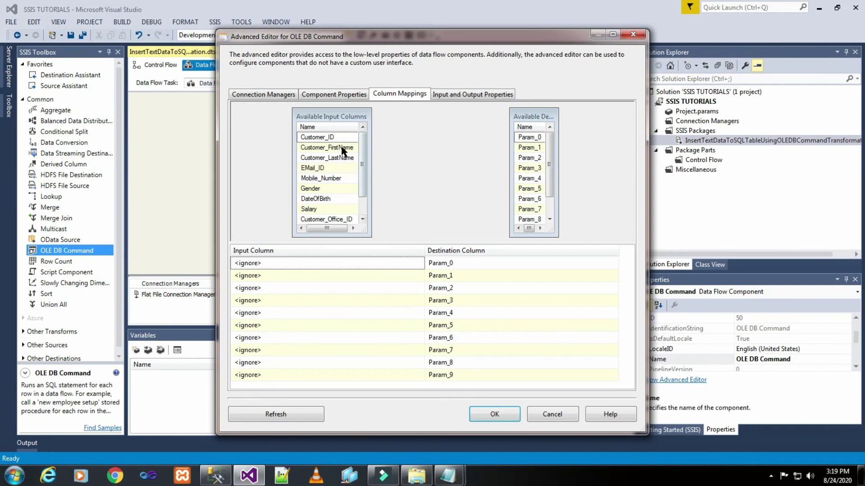
pyautogui.moveTo(310, 137); pyautogui.dragTo(527, 142)
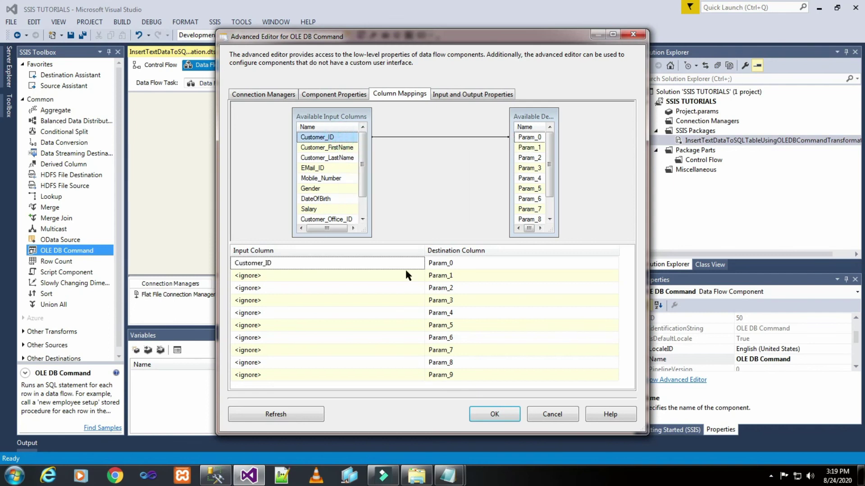
pyautogui.click(339, 274)
pyautogui.click(339, 273)
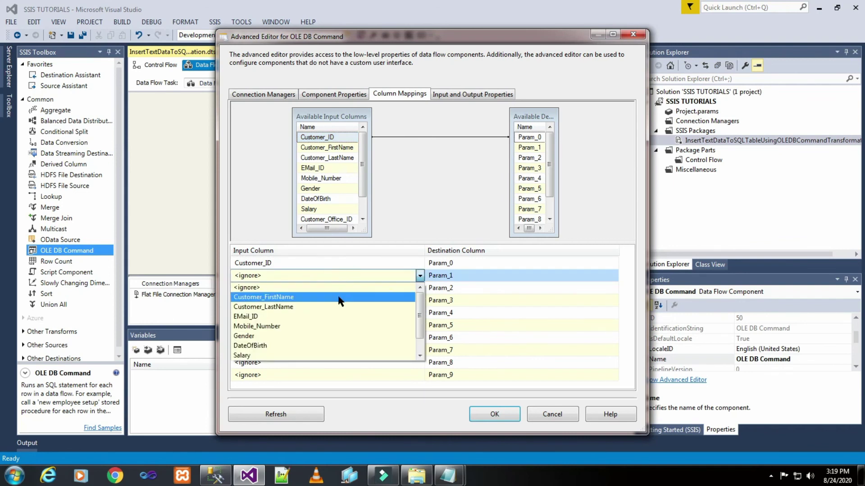
pyautogui.click(338, 295)
pyautogui.click(337, 287)
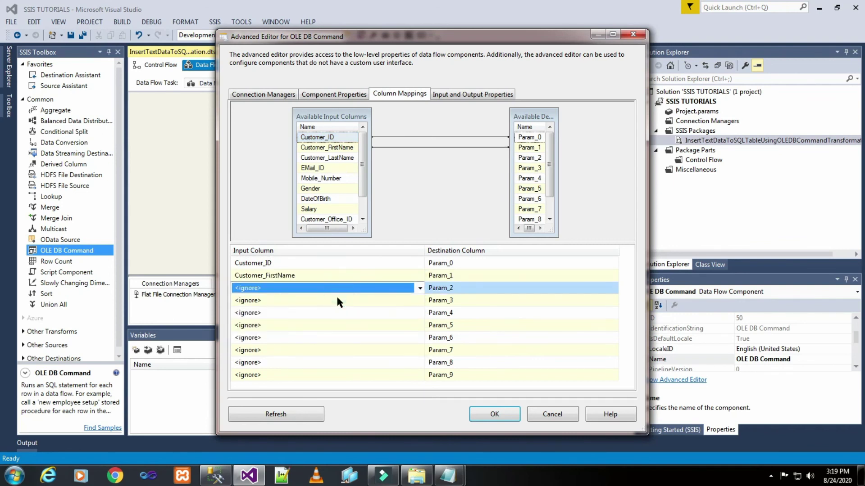
pyautogui.click(337, 289)
pyautogui.click(335, 309)
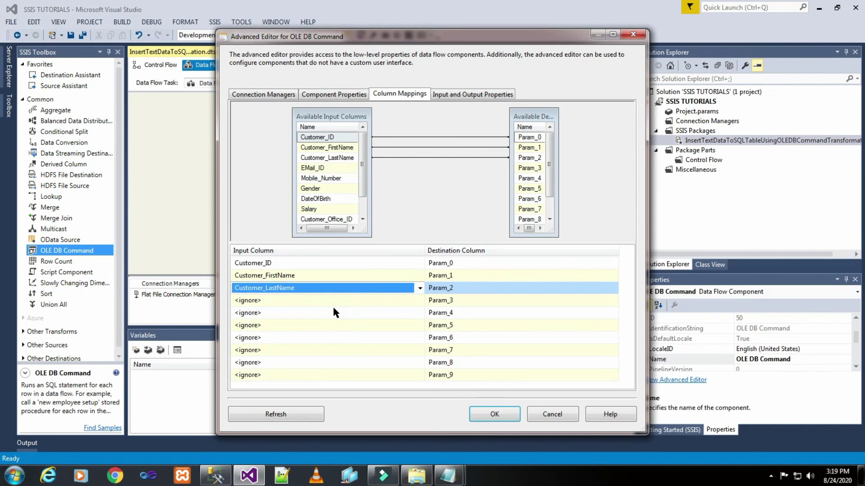
# Map the input columns EMail_ID to Param_3, Mobile_Number to Param_4 and Gender to Param_5
pyautogui.click(318, 299)
pyautogui.click(318, 298)
pyautogui.click(318, 321)
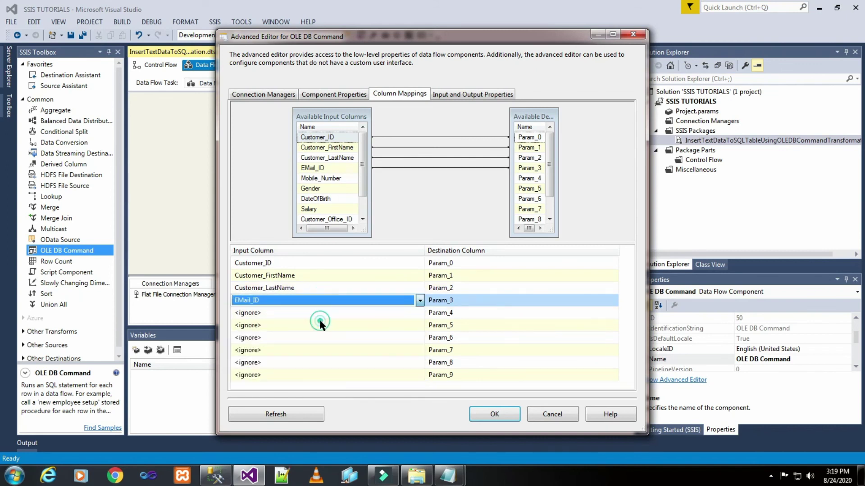
pyautogui.click(310, 311)
pyautogui.click(309, 312)
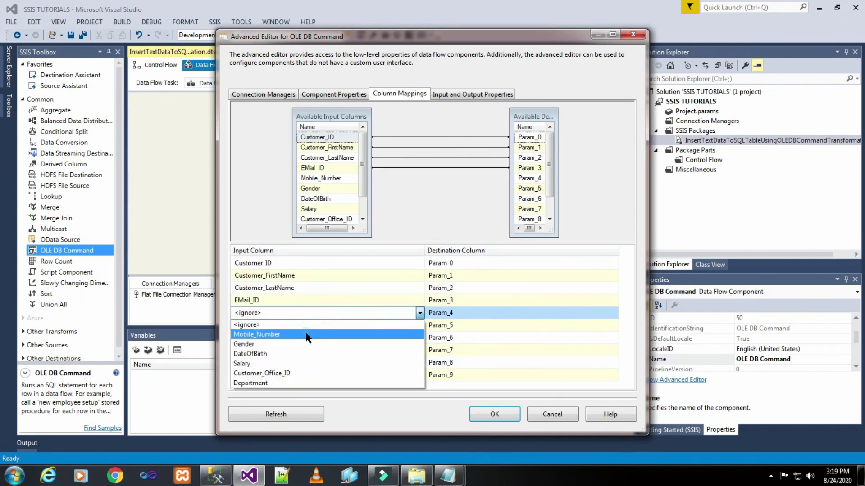
pyautogui.click(295, 323)
pyautogui.click(294, 322)
pyautogui.click(295, 322)
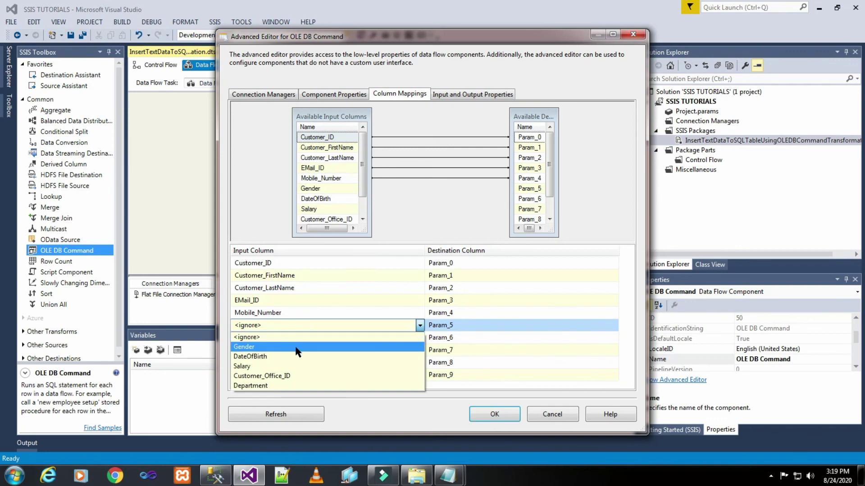
pyautogui.click(290, 342)
# Map the input columns DateOfBirth to Param_6 and Salary to Param_7
pyautogui.click(290, 337)
pyautogui.click(290, 338)
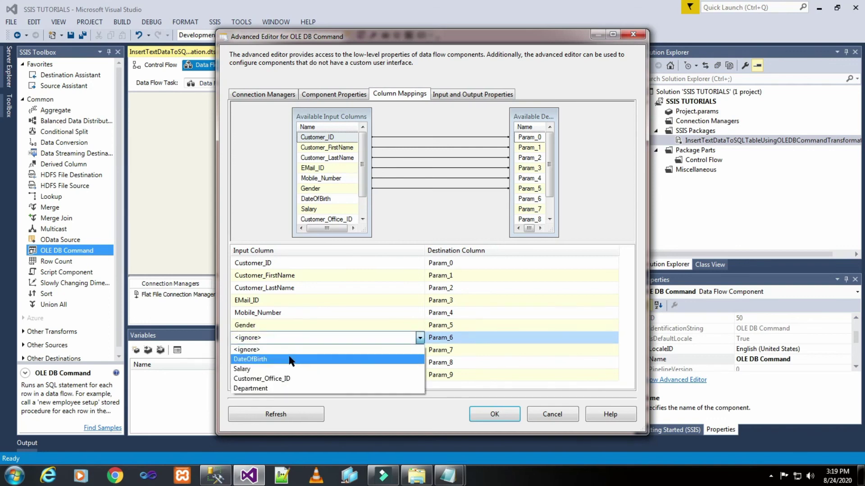
pyautogui.click(277, 349)
pyautogui.click(276, 349)
pyautogui.click(276, 350)
pyautogui.click(271, 365)
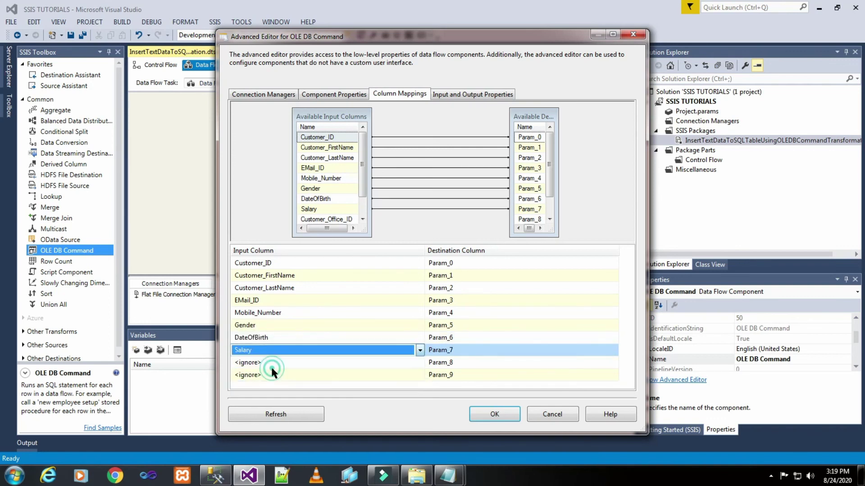
# Map the input columns Customer_Office_ID to Param_8 and Department to Param_9
pyautogui.click(271, 363)
pyautogui.click(270, 363)
pyautogui.click(270, 382)
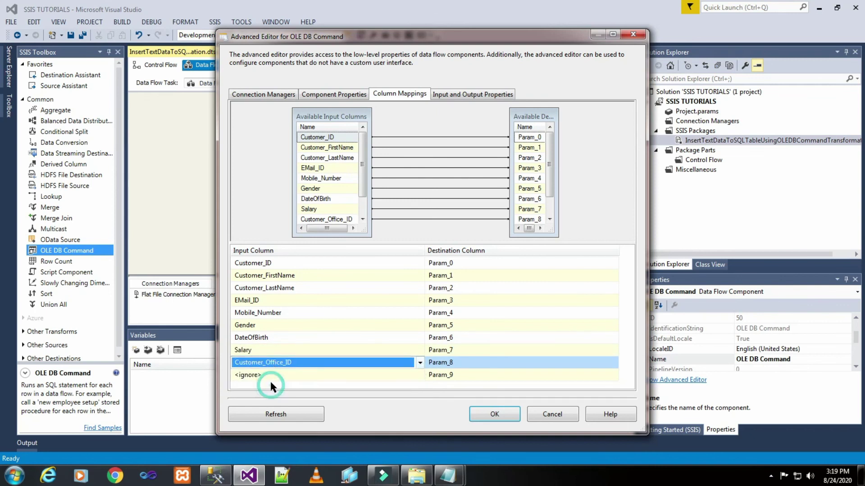
pyautogui.click(270, 380)
pyautogui.click(269, 380)
pyautogui.click(272, 397)
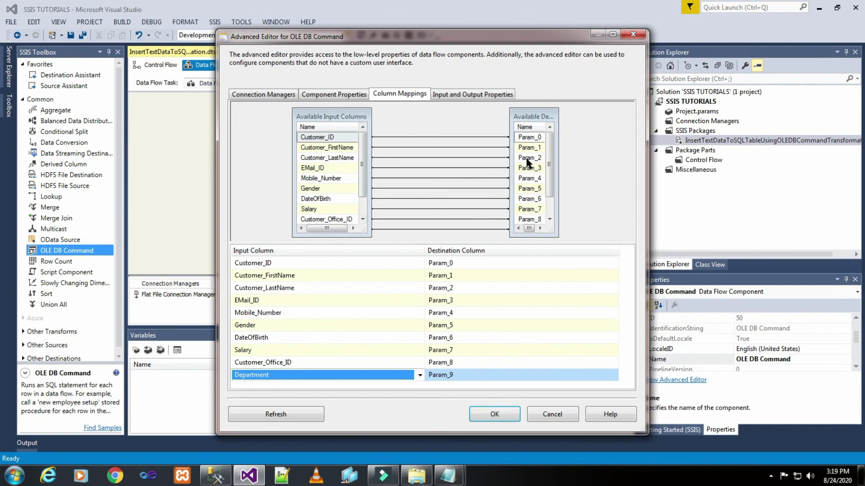
# View the OLE DB Command's input and output properties, accept the advanced editor's settings and save the package
pyautogui.click(481, 95)
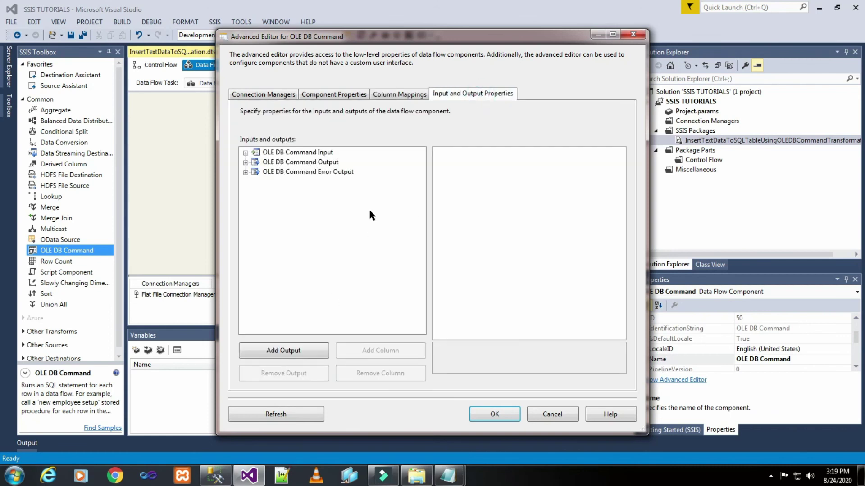
pyautogui.click(503, 415)
pyautogui.click(445, 226)
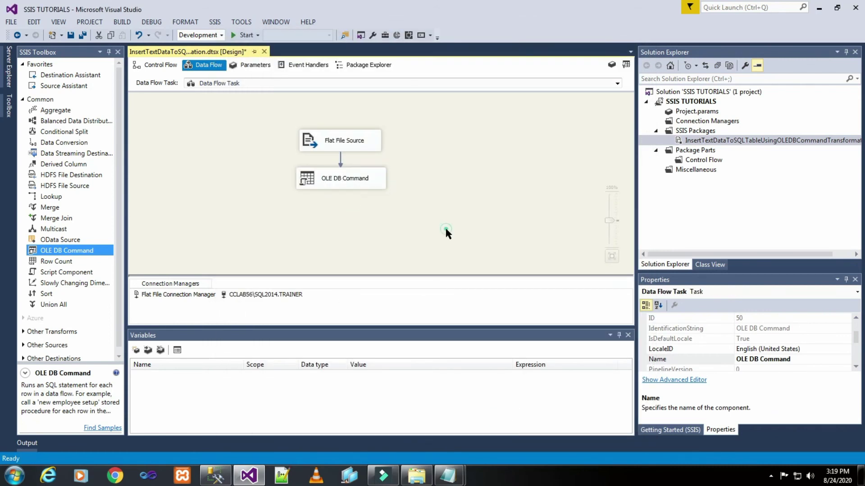
pyautogui.click(70, 34)
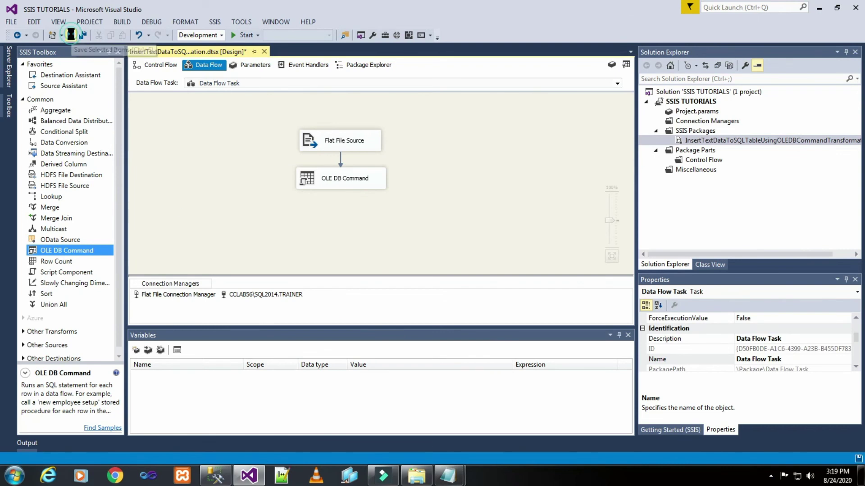
# Execute the SELECT TOP 1000 query on dbo.Customer_01 in SQL Server Management Studio to check the table before the package runs
pyautogui.click(215, 475)
pyautogui.click(481, 116)
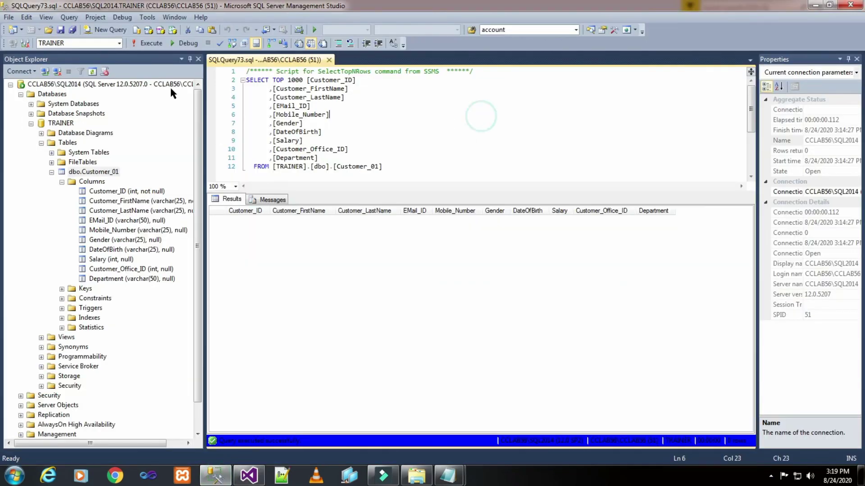
pyautogui.click(146, 43)
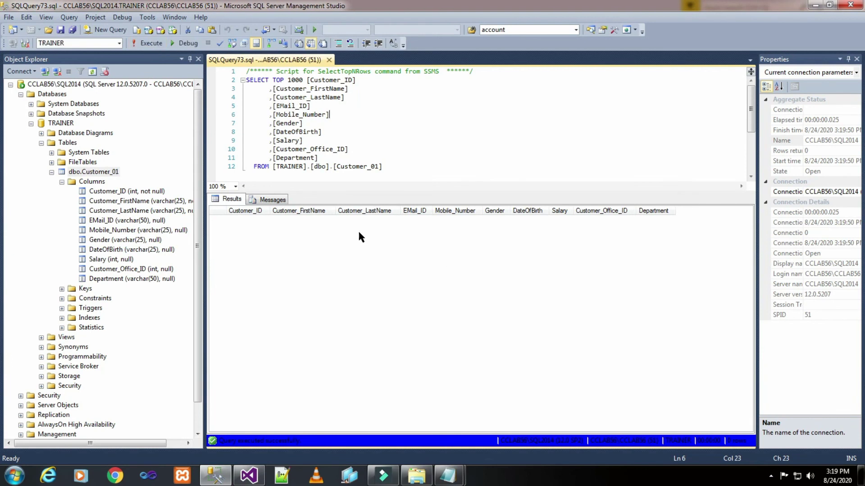
# Run the InsertTextDataToSQLTableUsingOLEDBCommandTransformation package in Visual Studio, and stop debugging once it completes
pyautogui.click(249, 476)
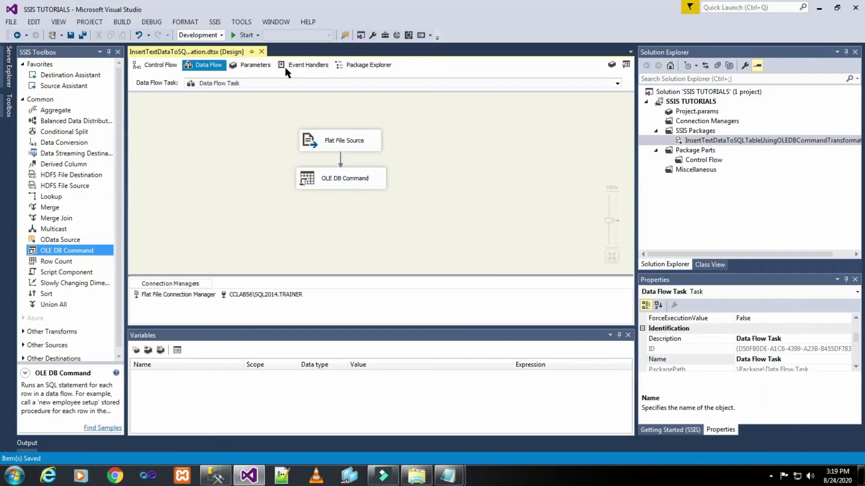
pyautogui.click(245, 34)
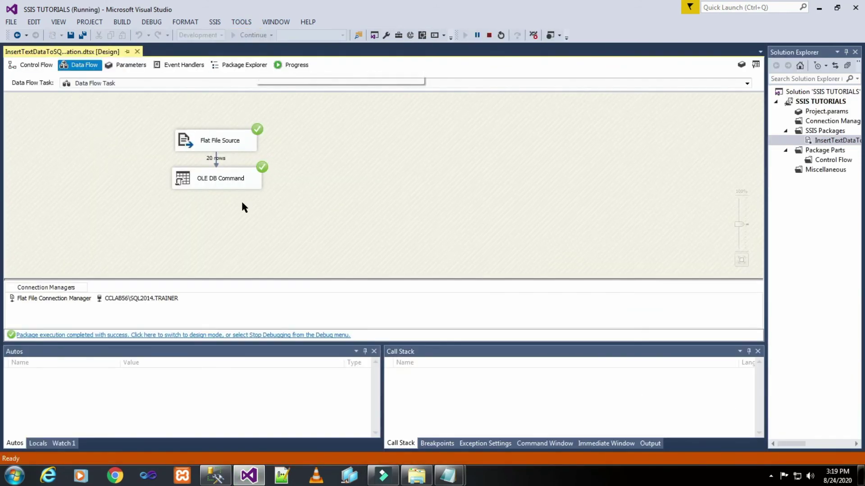
pyautogui.click(489, 35)
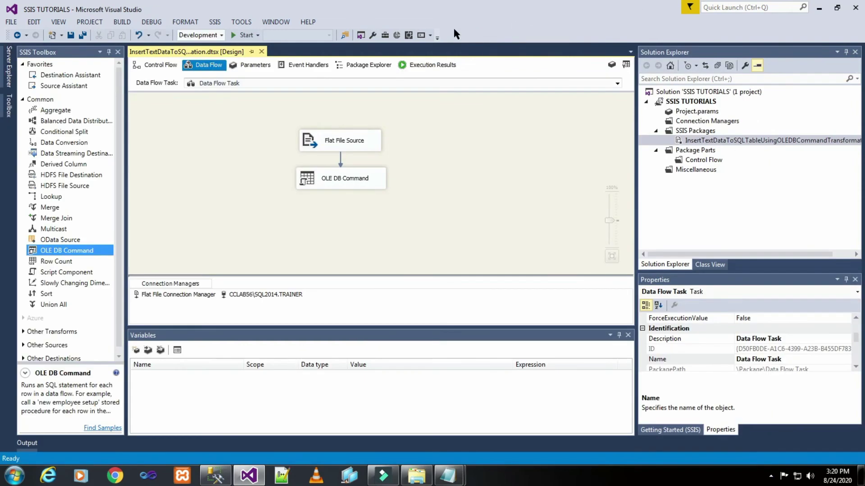
# Execute the dbo.Customer_01 query again in SQL Server Management Studio to check the rows inserted by the package
pyautogui.click(215, 475)
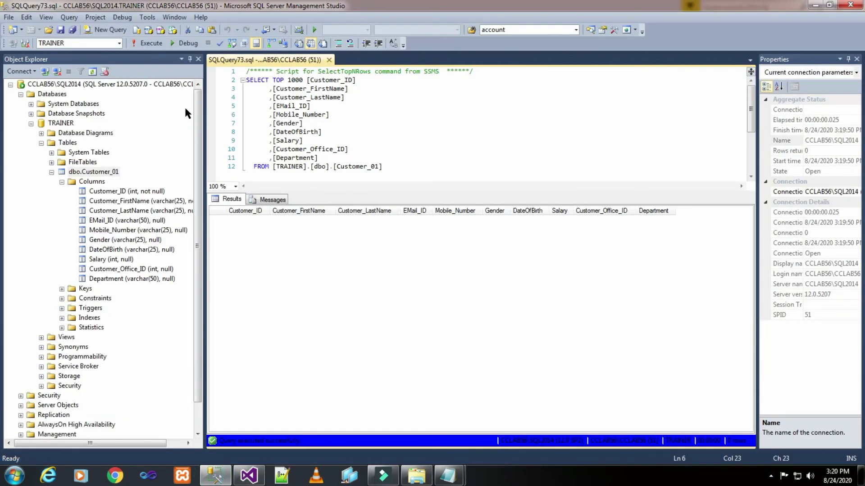
pyautogui.click(148, 43)
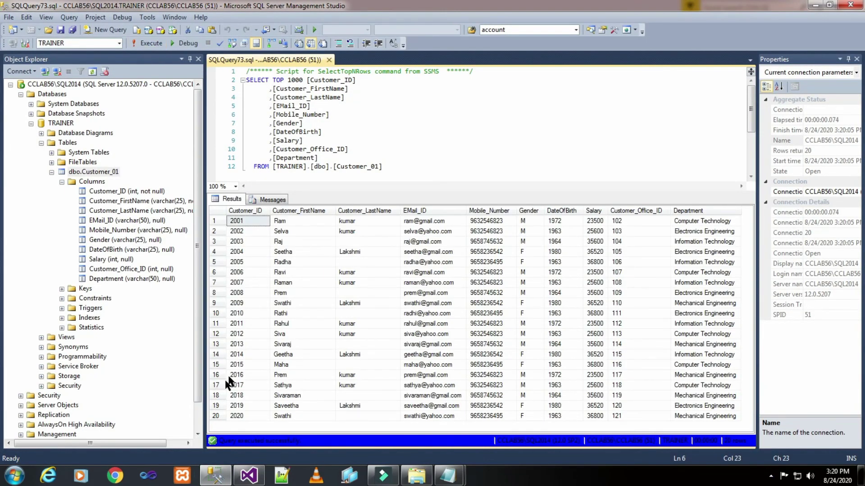